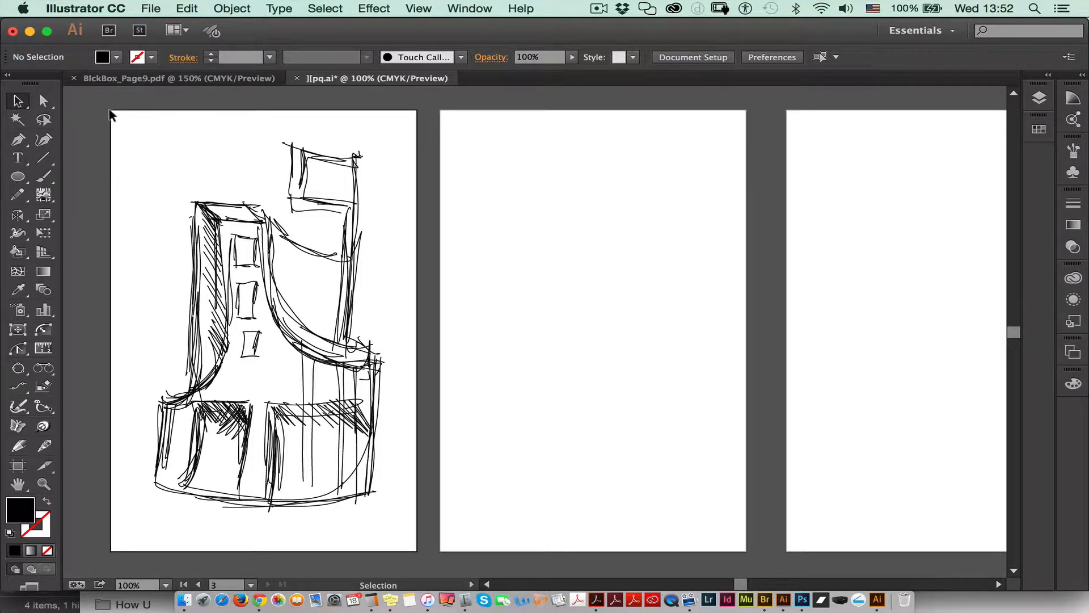
Step: Show the layers with Layer 1 collapsed, and duplicate the whole building sketch onto the second artboard
mouse_move(110, 114)
mouse_down()
mouse_move(360, 401)
mouse_move(389, 520)
mouse_move(412, 531)
mouse_up()
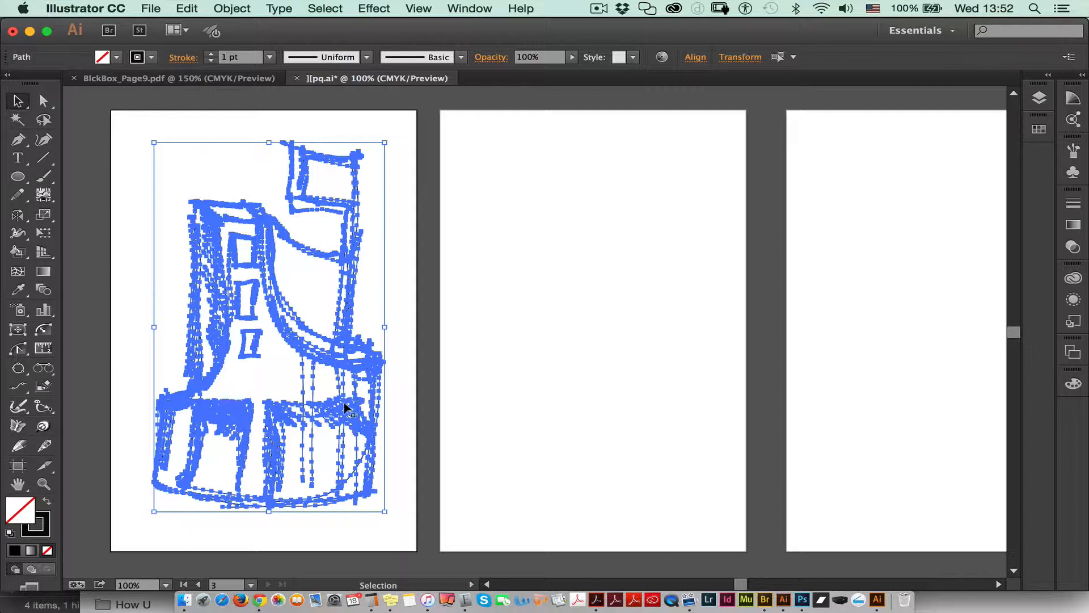
click(1041, 98)
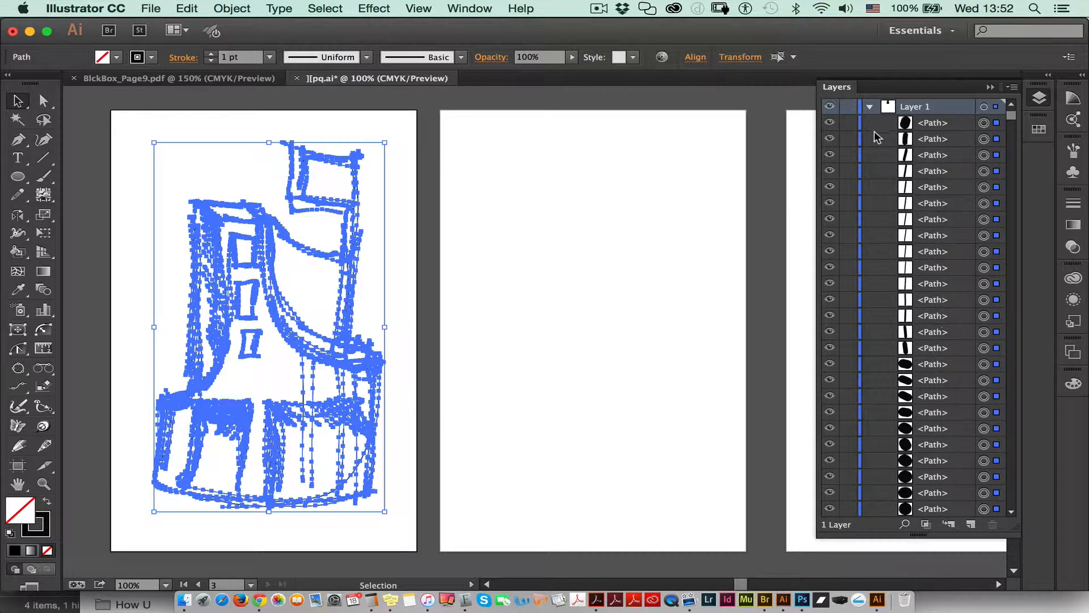
click(870, 107)
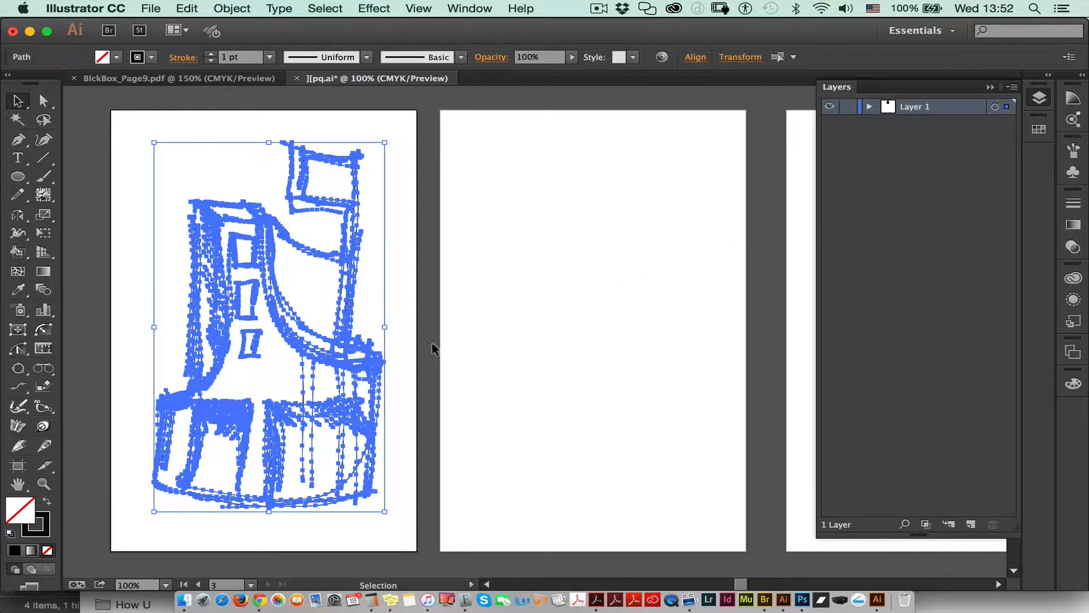
click(396, 296)
mouse_move(156, 128)
mouse_down()
mouse_move(328, 287)
mouse_move(409, 526)
mouse_up()
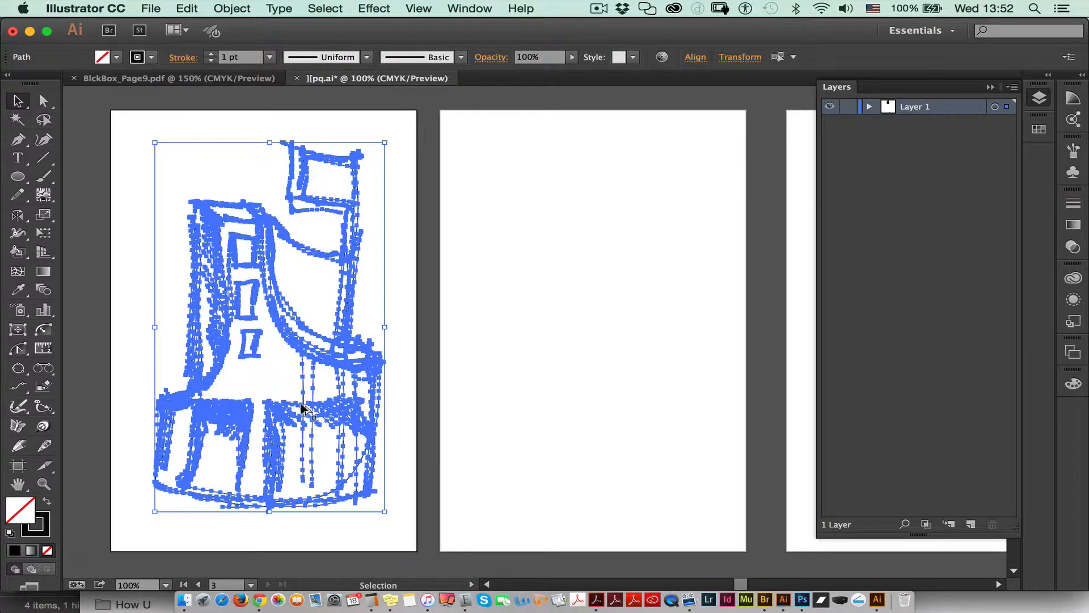
drag(310, 416, 622, 401)
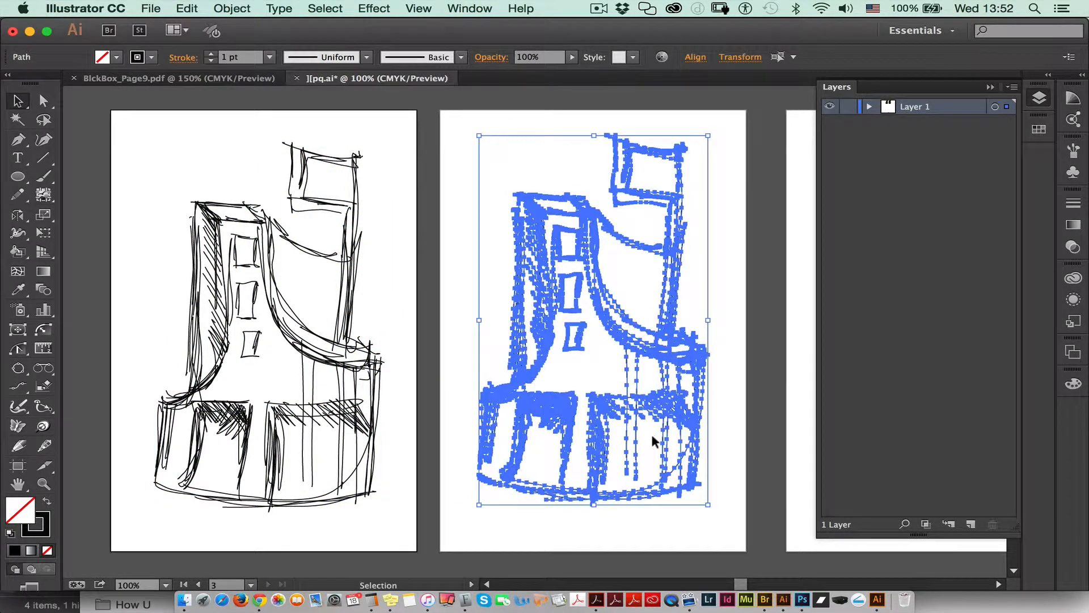
Step: Create a layer named "colorizing", move the duplicated sketch onto it, and deselect the artwork
click(970, 524)
double_click(923, 108)
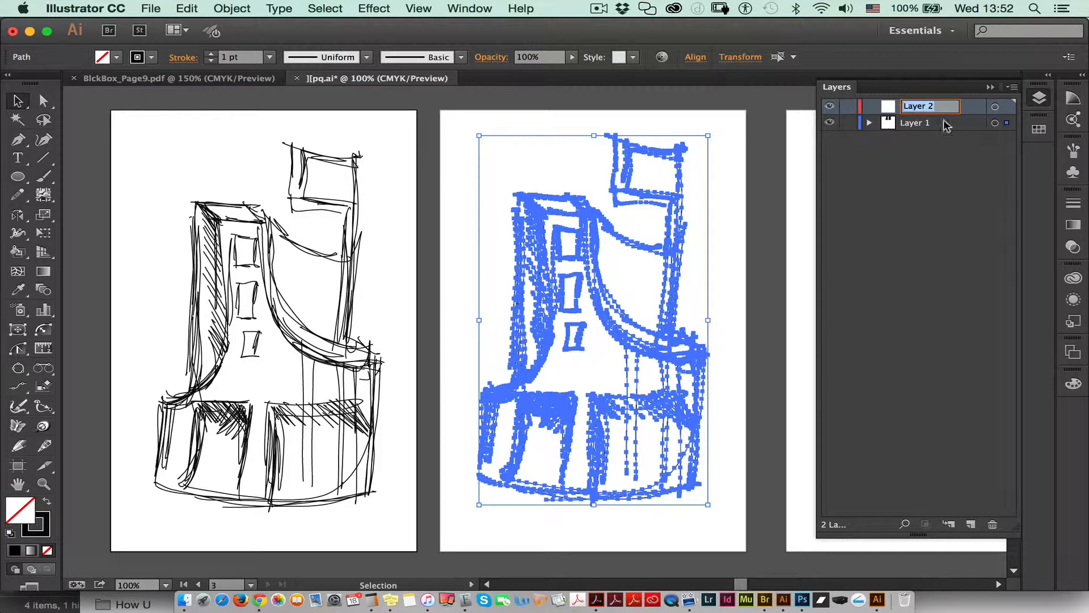
text(colorizing)
drag(1007, 123, 1008, 108)
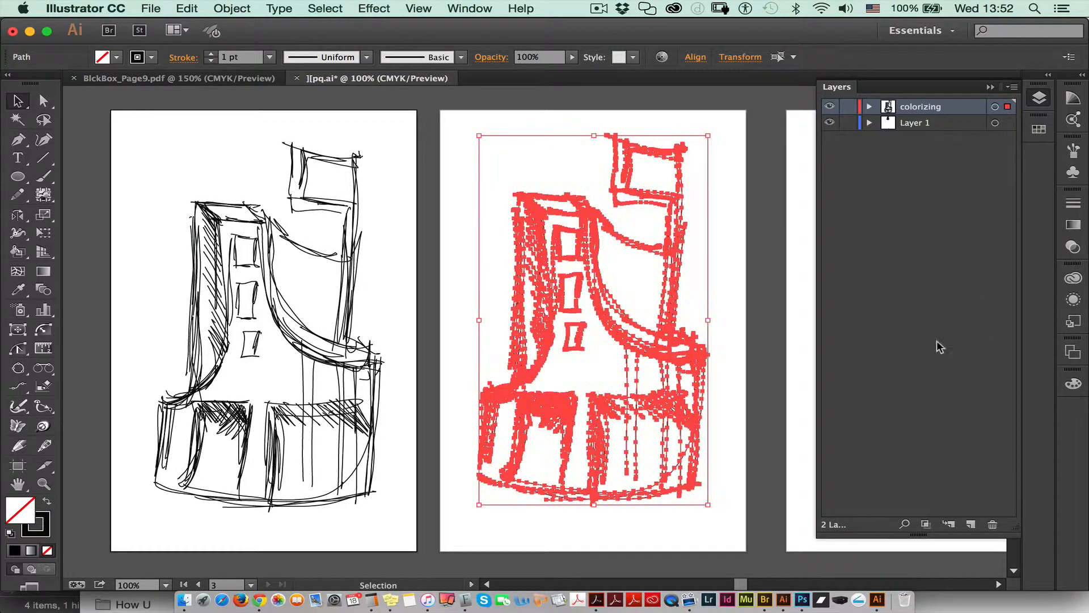
click(721, 390)
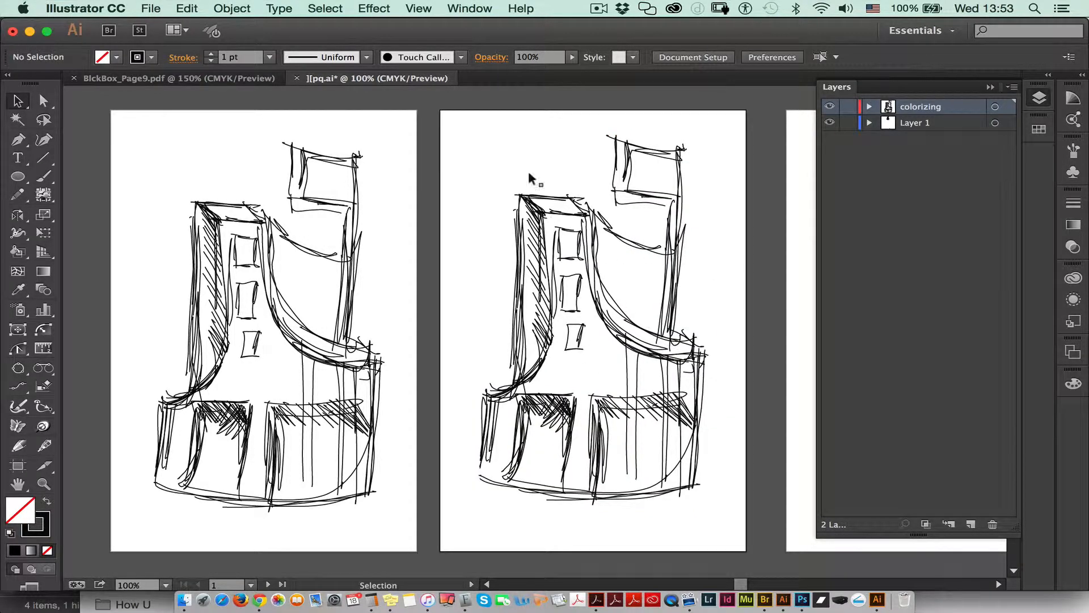
Step: Convert all paths of the duplicated sketch on the second artboard into a Live Paint group
drag(473, 121, 707, 515)
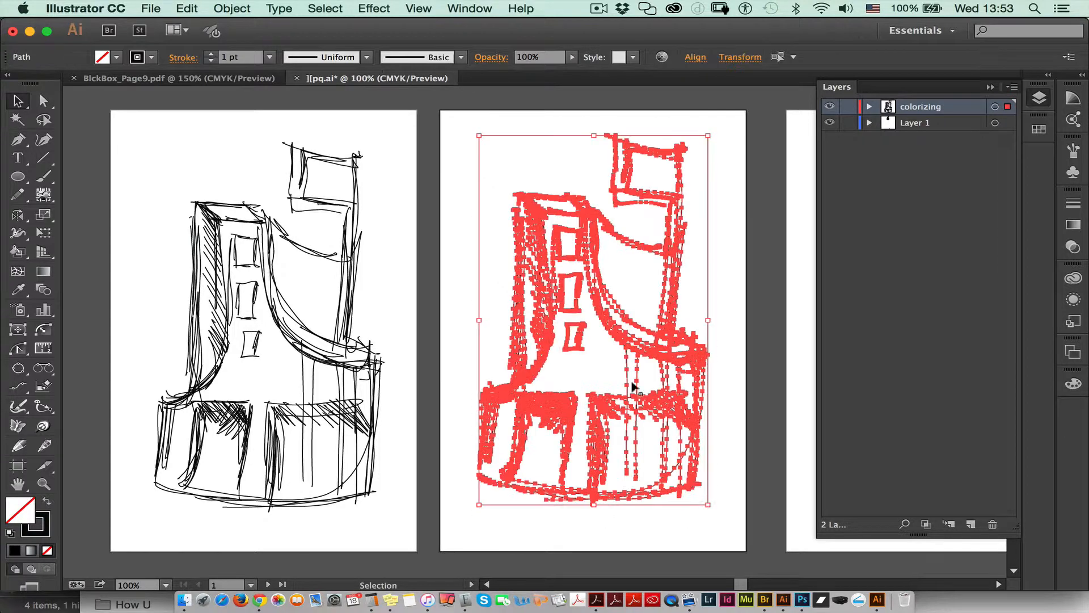
click(246, 7)
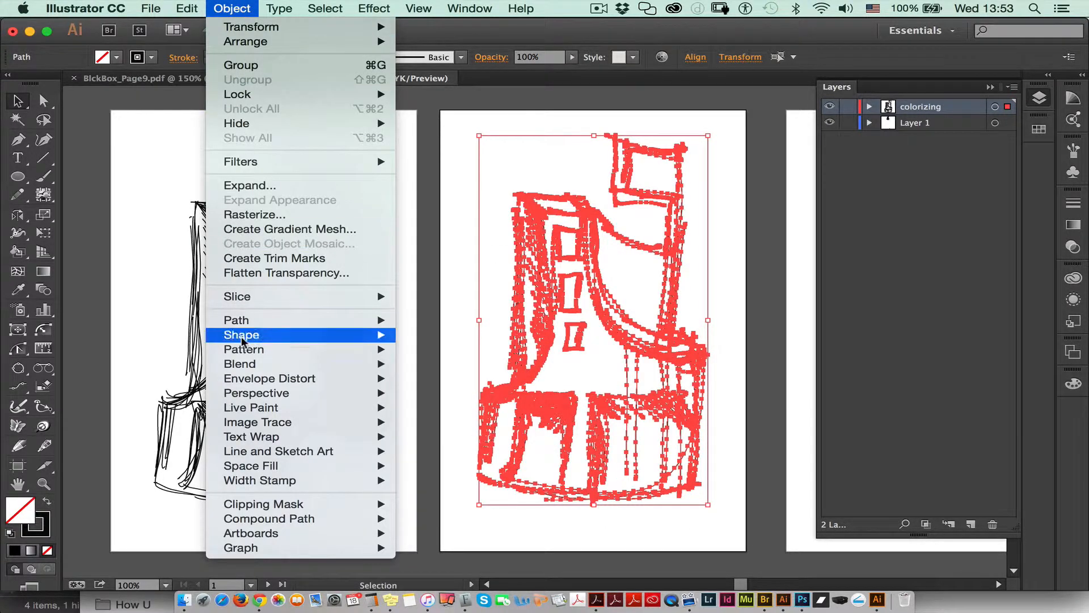
mouse_move(253, 409)
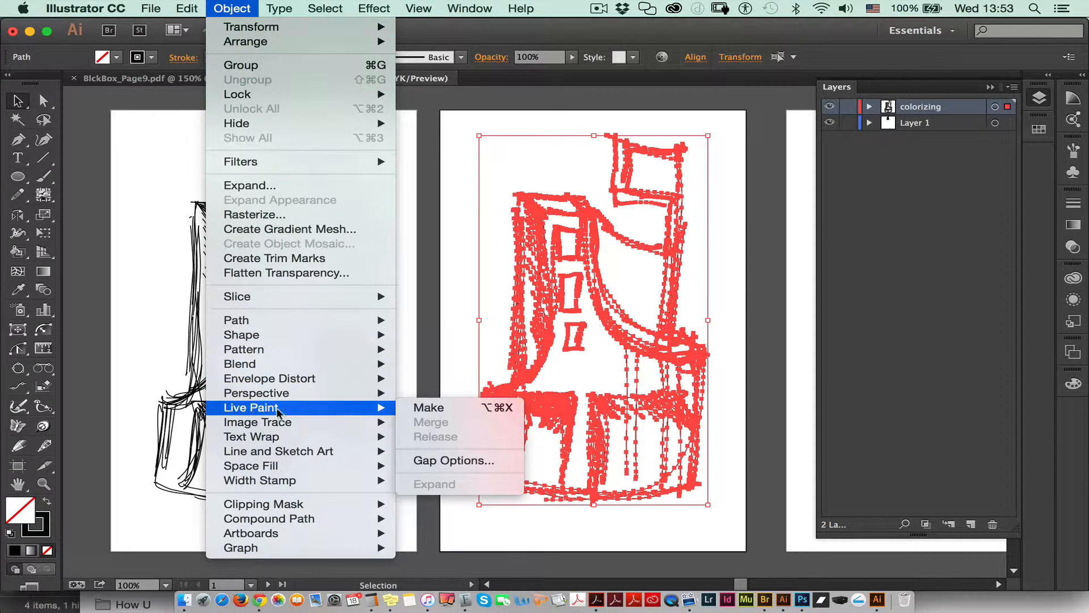
click(441, 413)
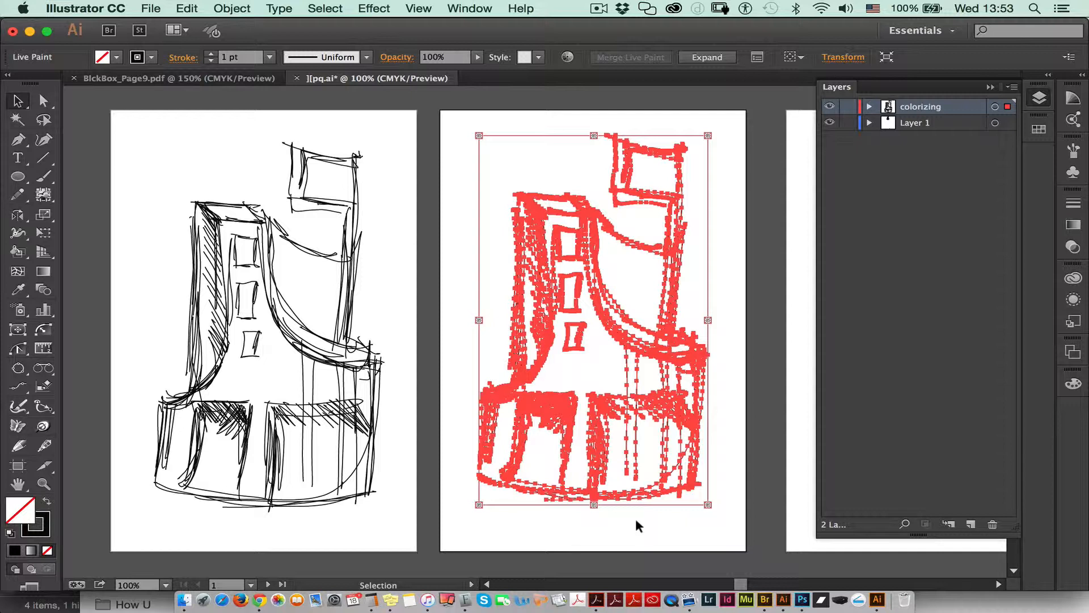
Step: Activate the Live Paint Bucket and display the complete set of color swatches
click(18, 251)
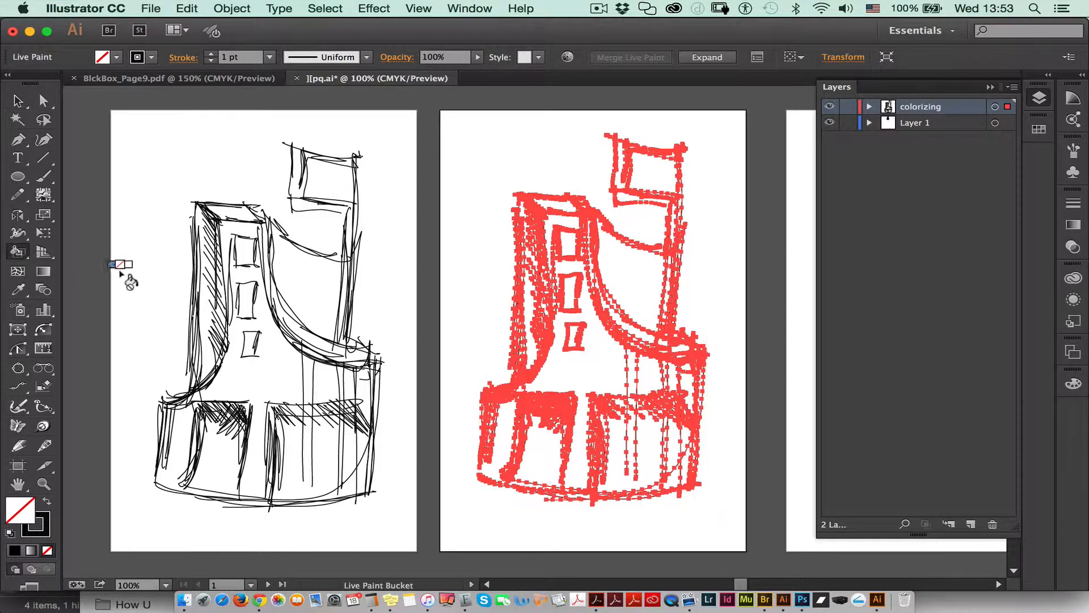
click(17, 251)
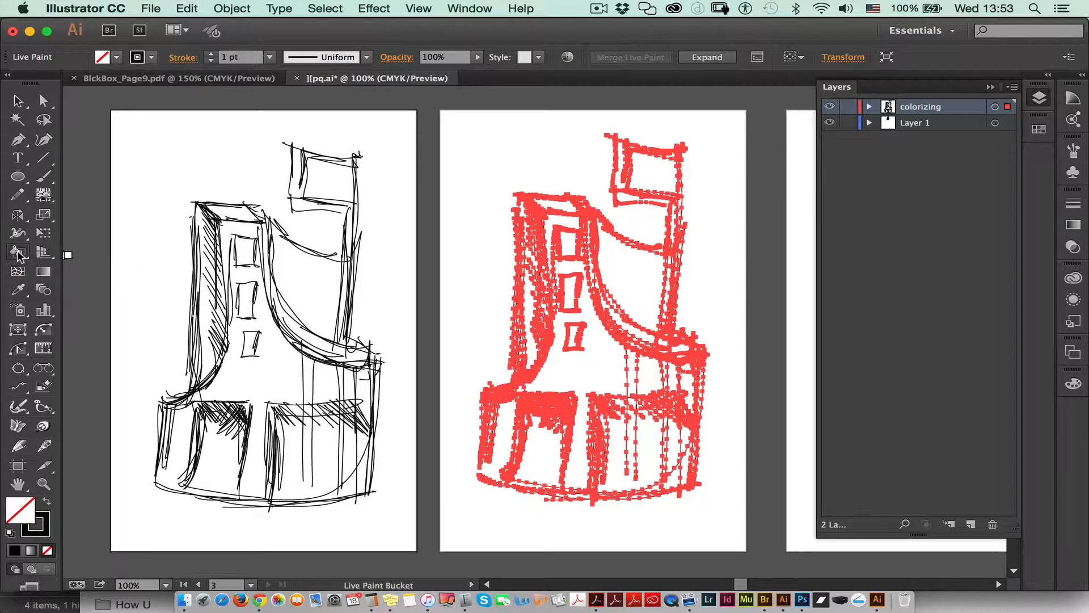
click(1039, 130)
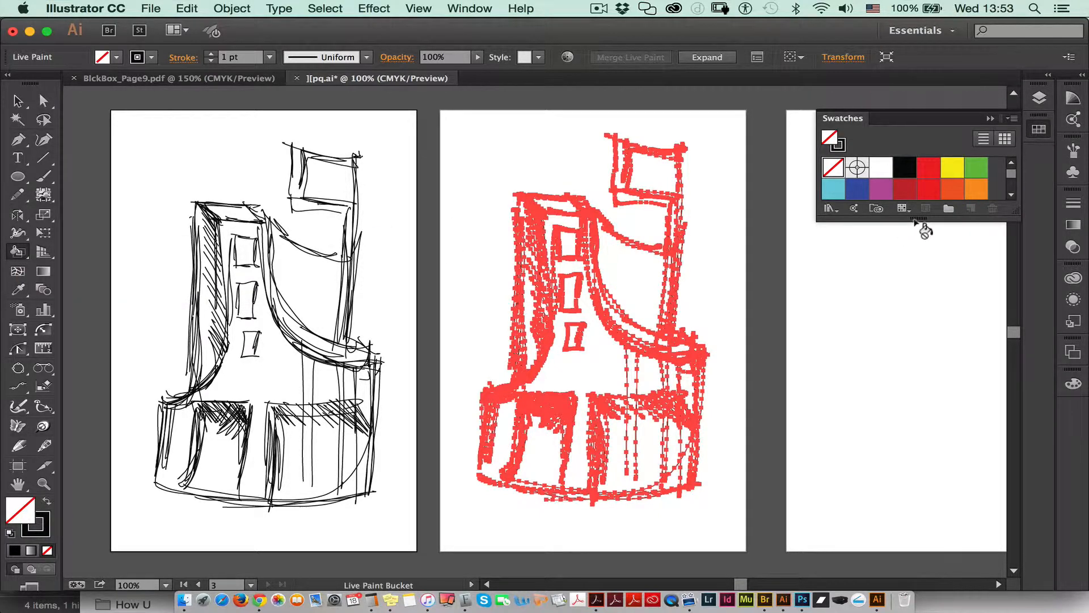
drag(913, 216, 913, 483)
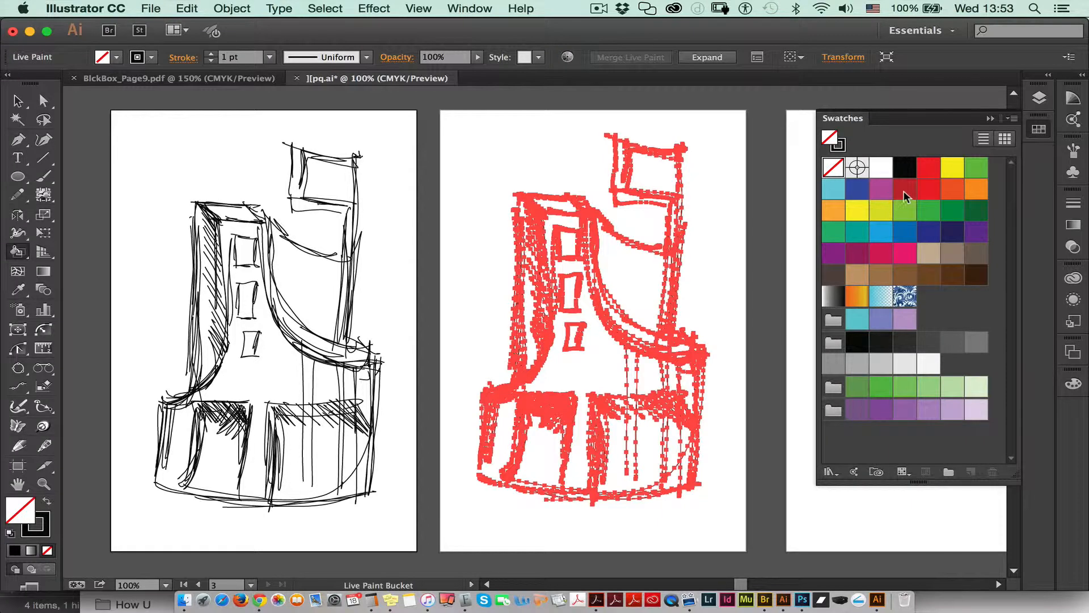
click(858, 409)
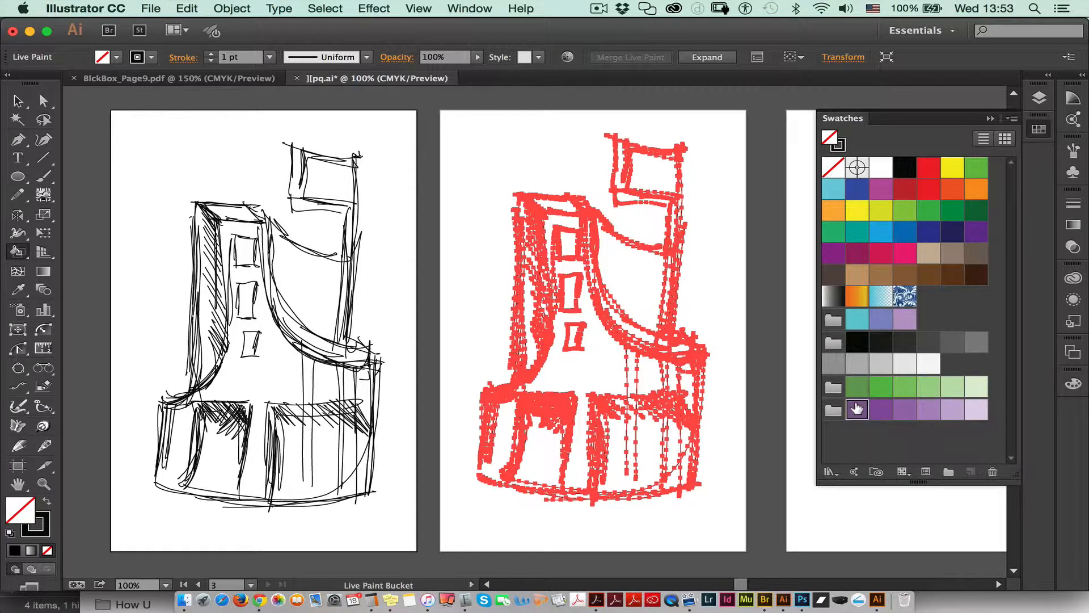
key(super)
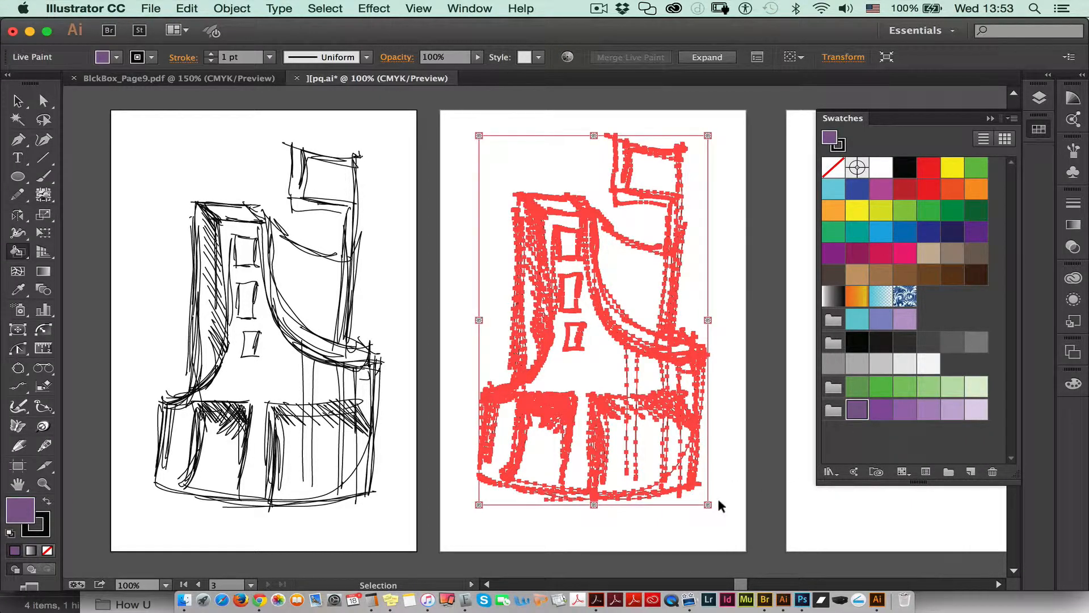
super+click(722, 503)
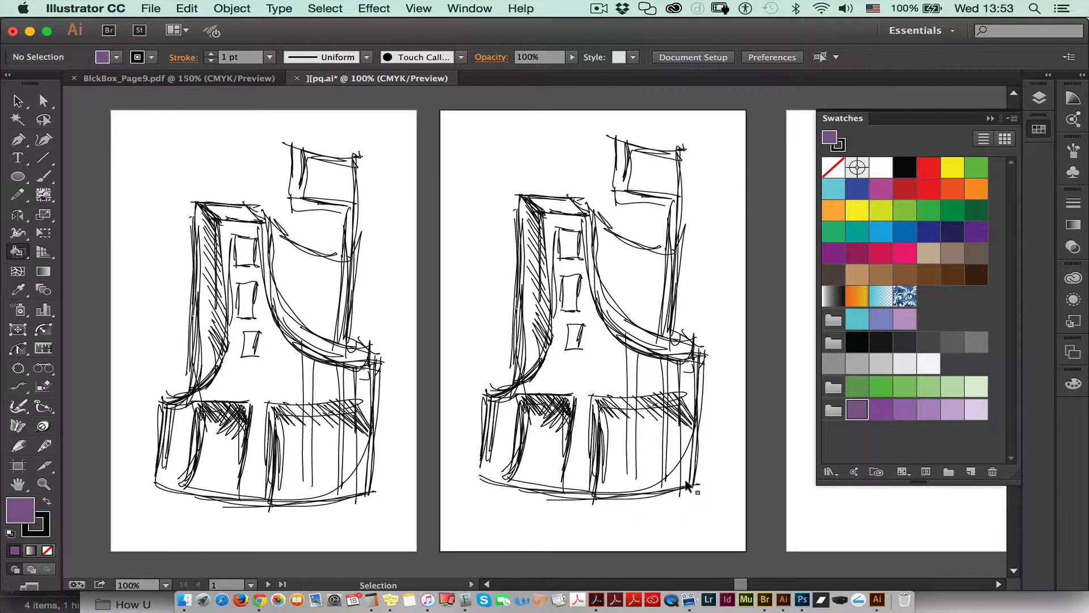
super+click(642, 454)
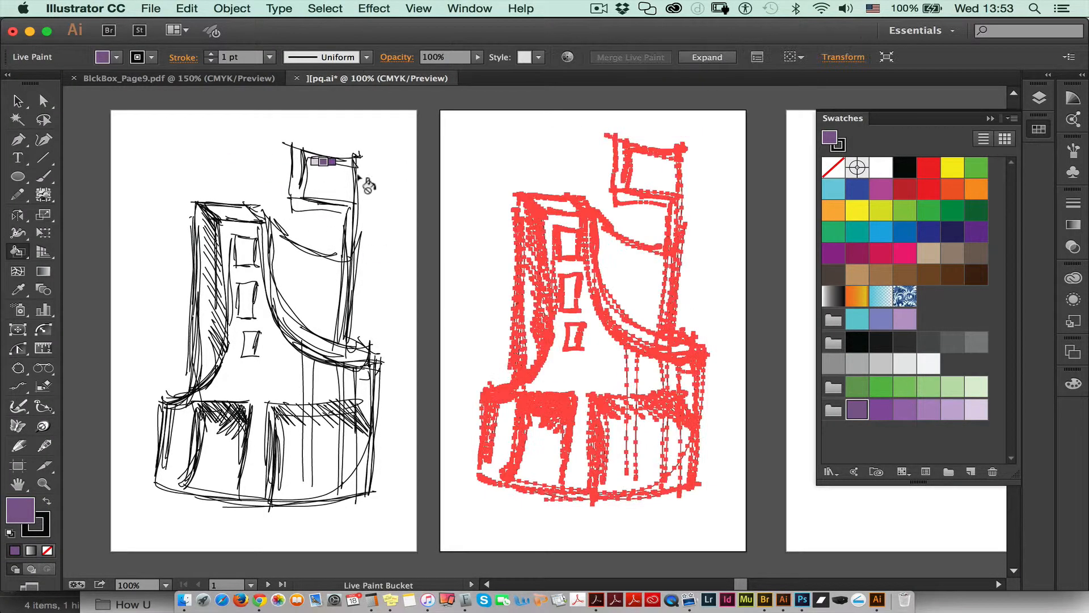
click(18, 100)
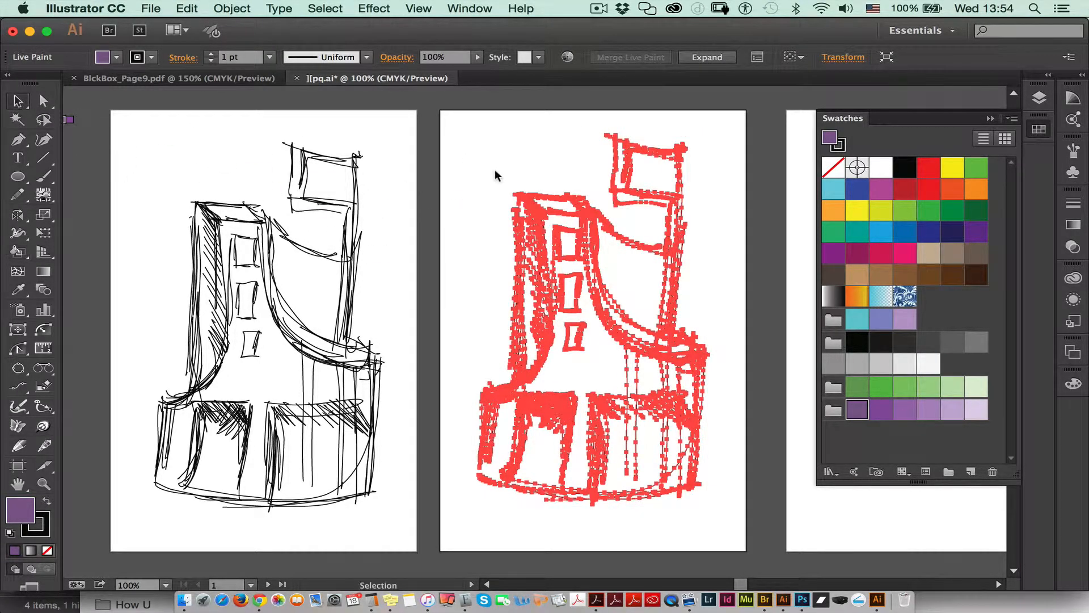
click(537, 205)
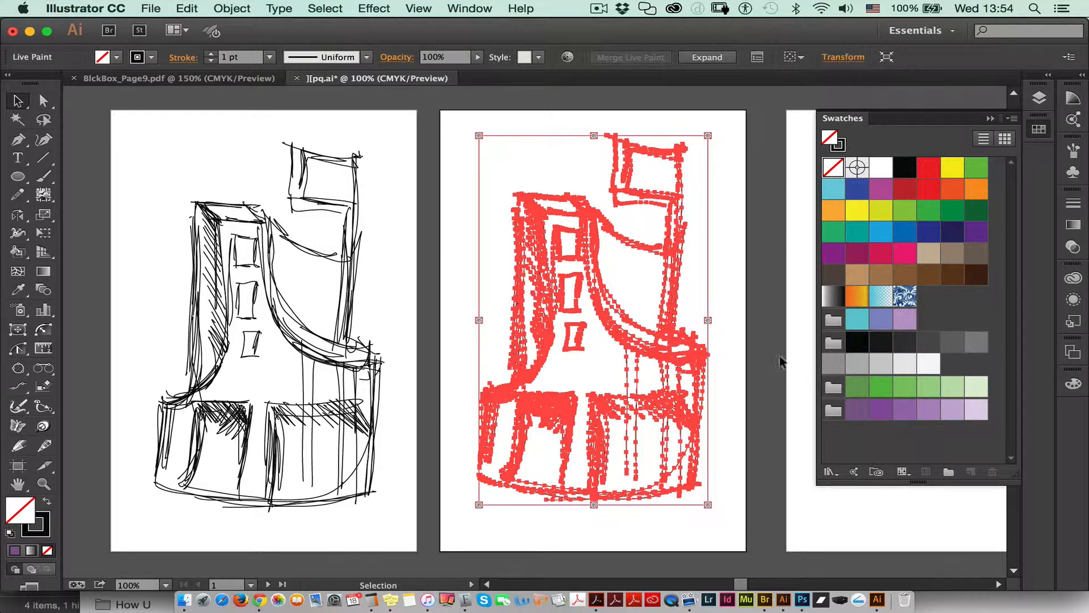
Step: Deselect the Live Paint group and set the Live Paint Bucket's highlight color to Light Blue
click(728, 327)
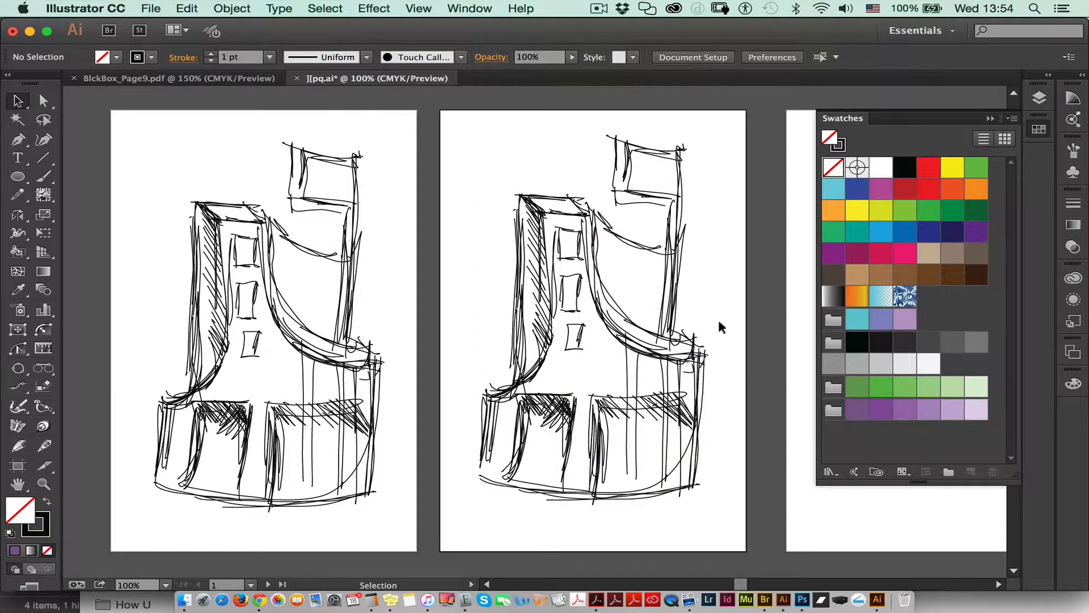
double_click(18, 252)
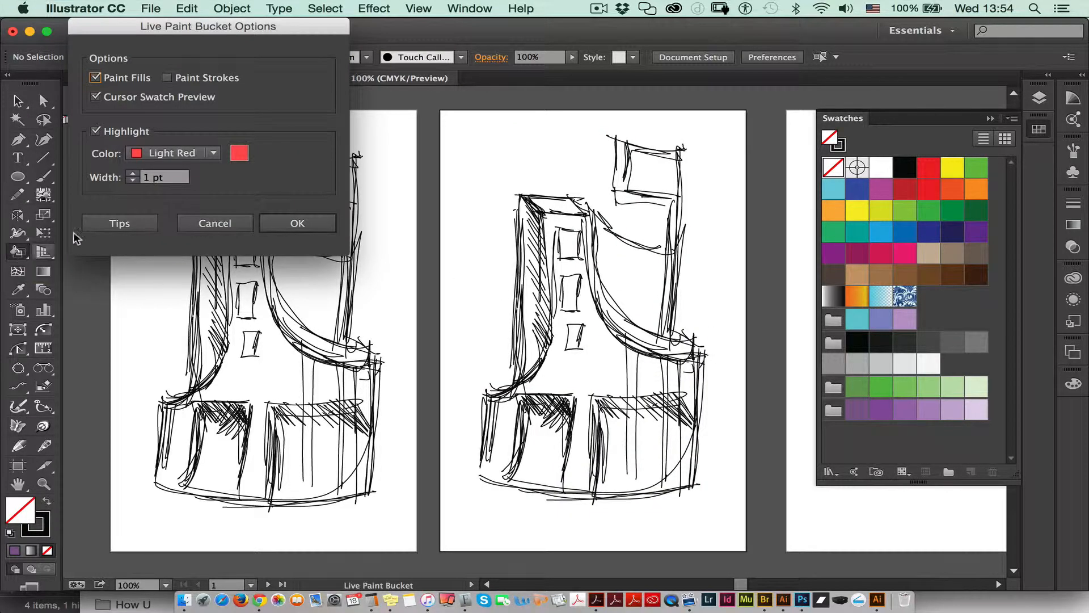
click(180, 158)
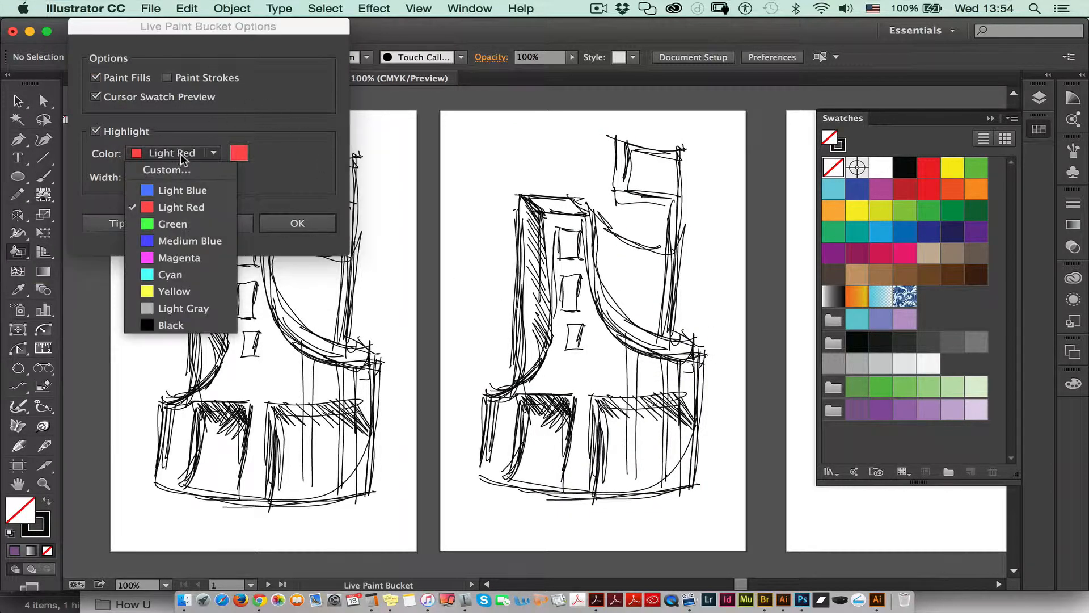
click(177, 193)
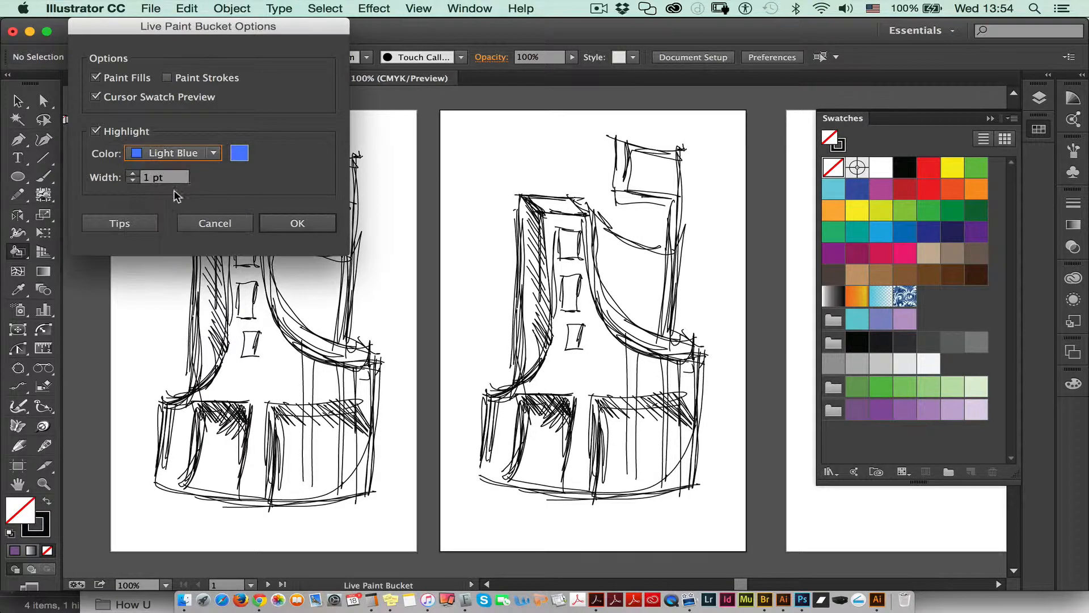
click(296, 223)
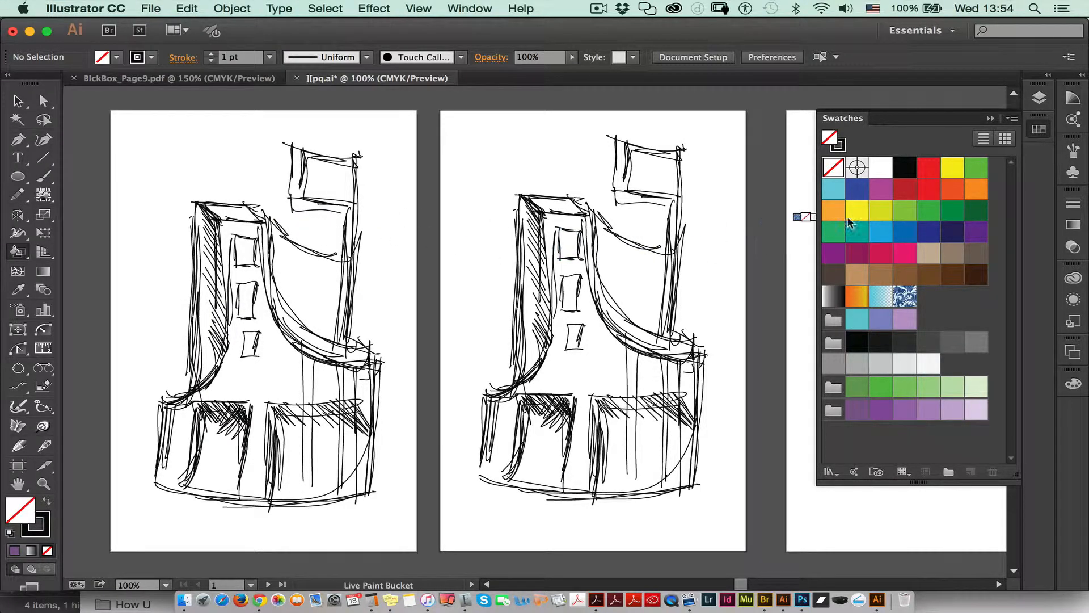
Step: Fill the copied sketch's lower-left opening, upper-right box and tower top face with the darkest swatch of the purple color group
click(858, 409)
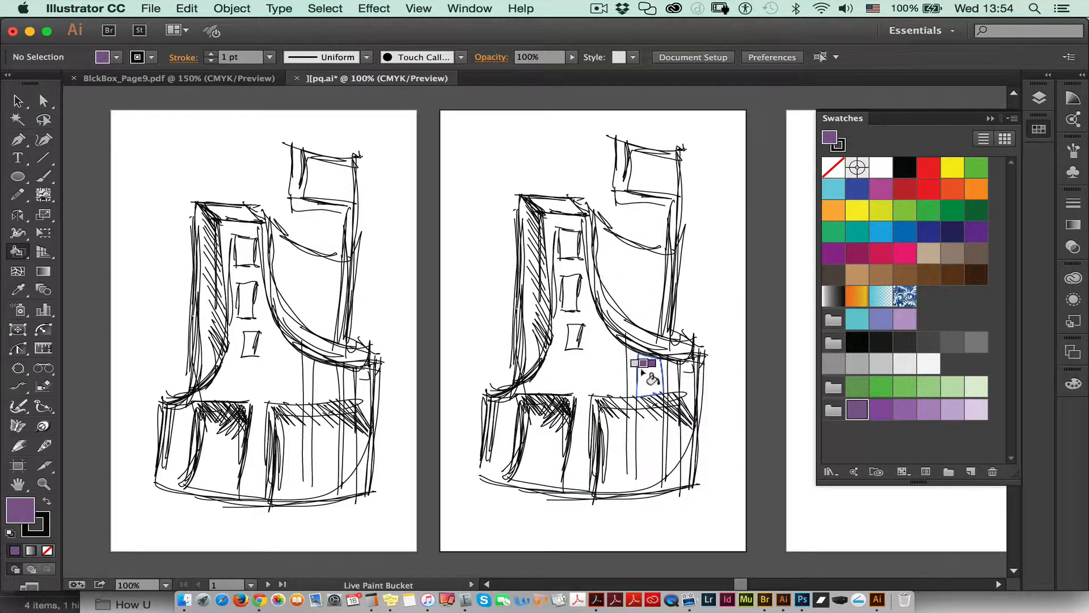
click(535, 440)
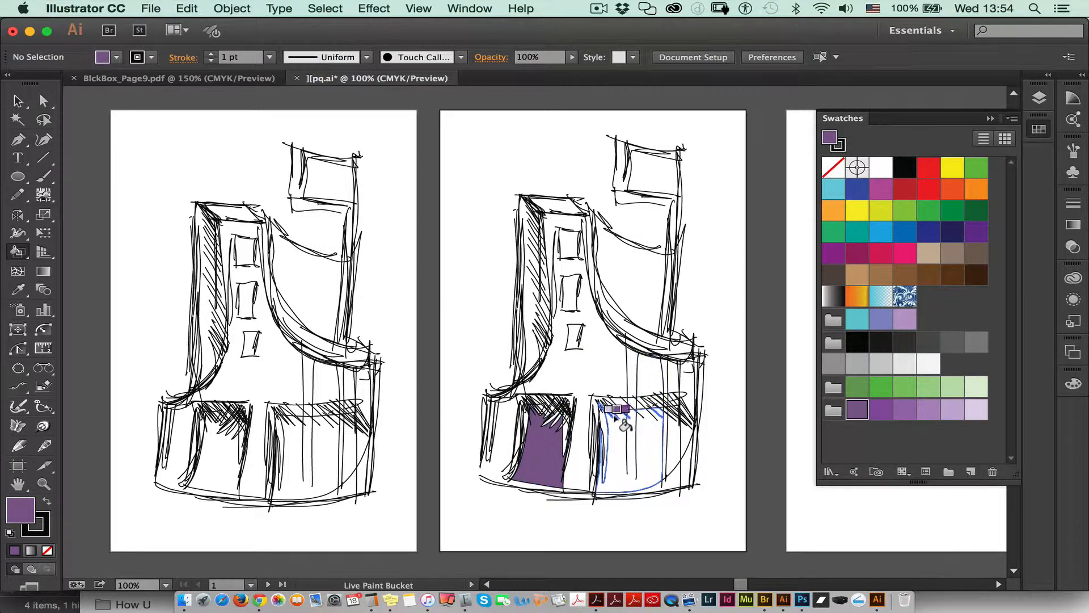
click(652, 167)
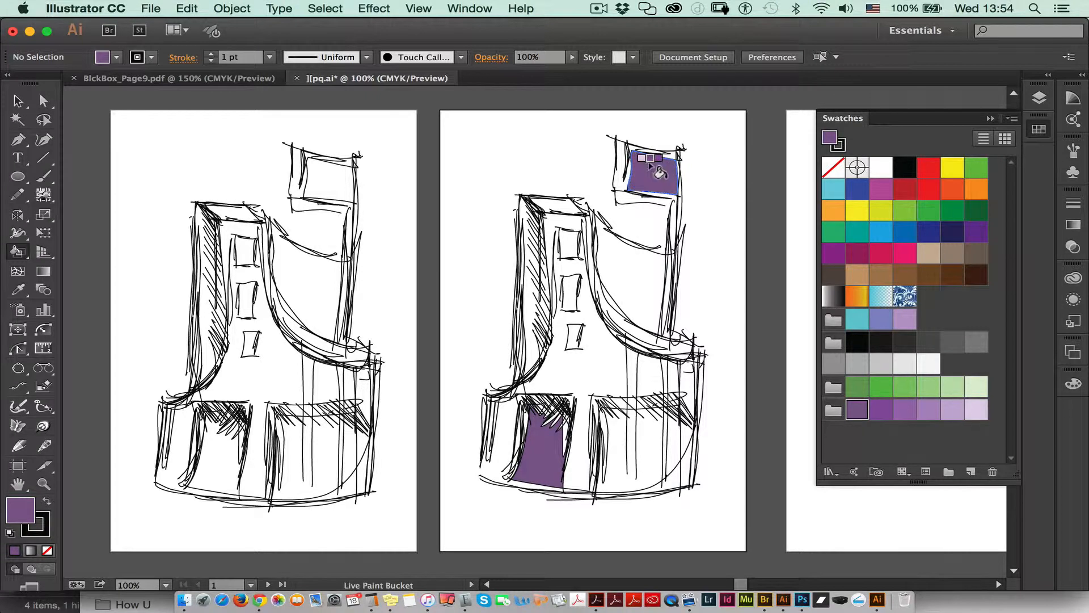
click(556, 204)
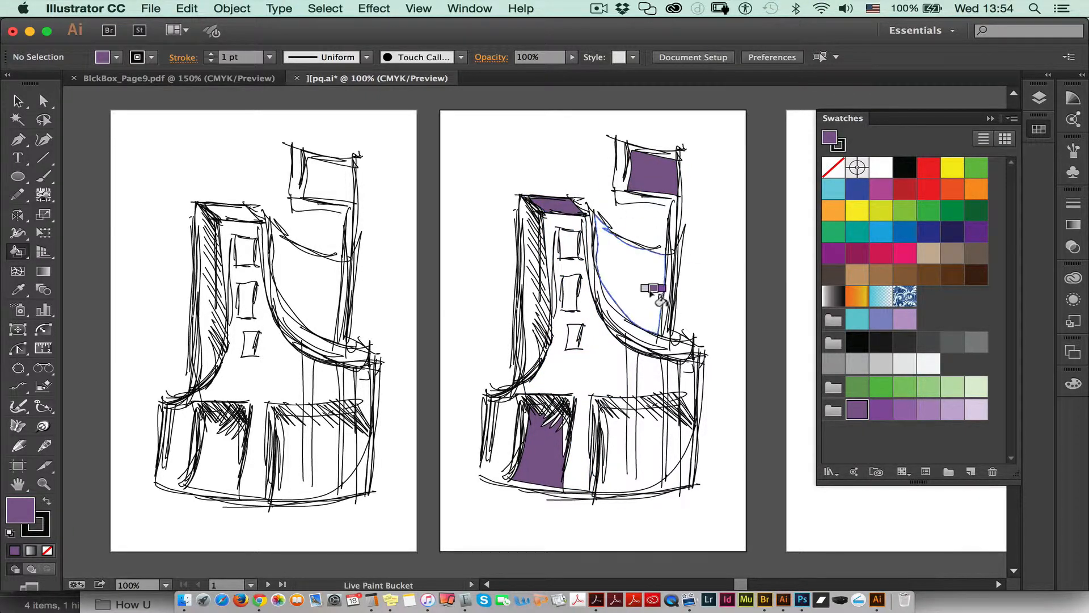
Step: Fill the large curved area behind the tower and two strips of the right wall with the third swatch of the purple group
key(Right)
key(Right)
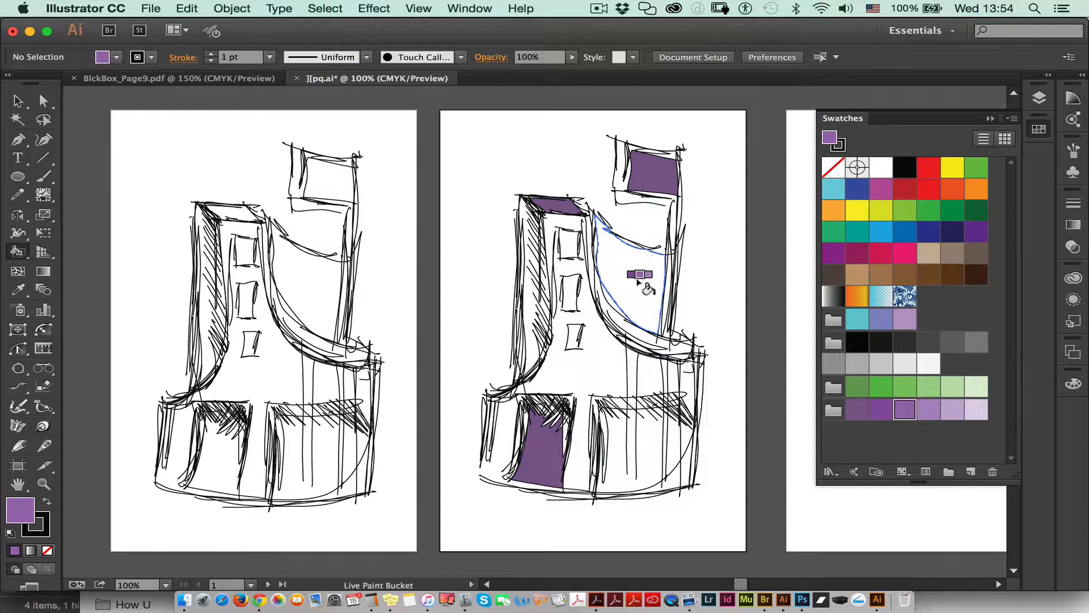
click(637, 275)
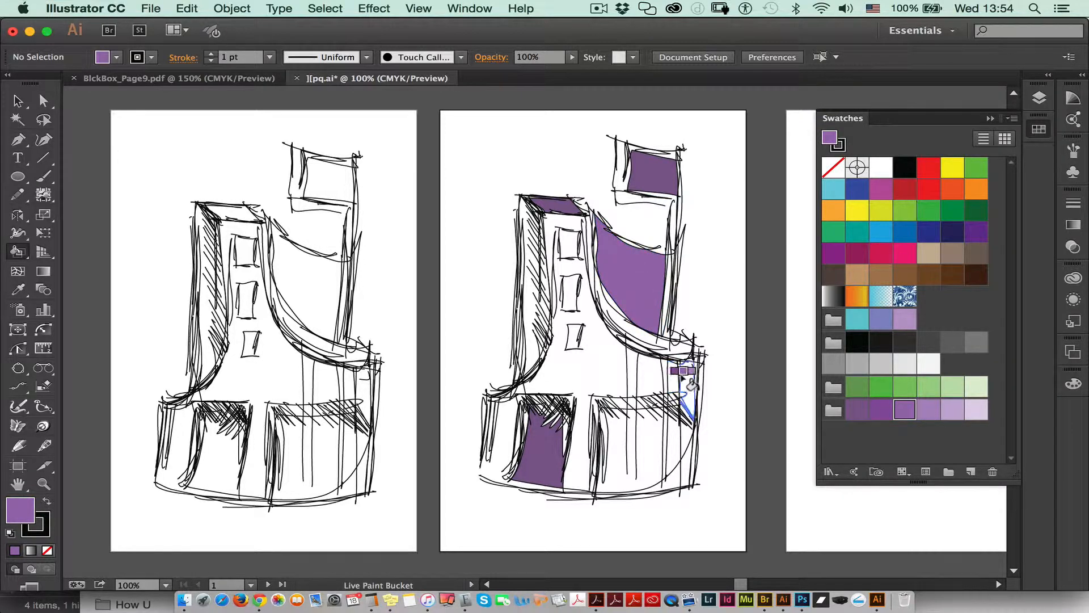
click(685, 383)
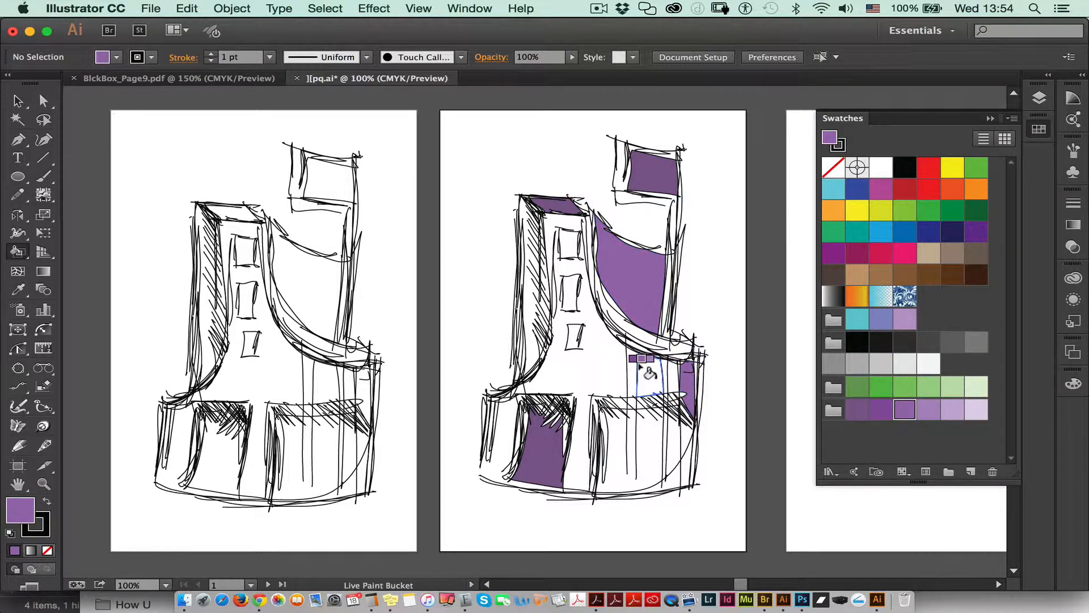
click(645, 372)
Step: Fill the tower's front face with the fourth swatch of the purple group and its top window with the lightest swatch
key(Right)
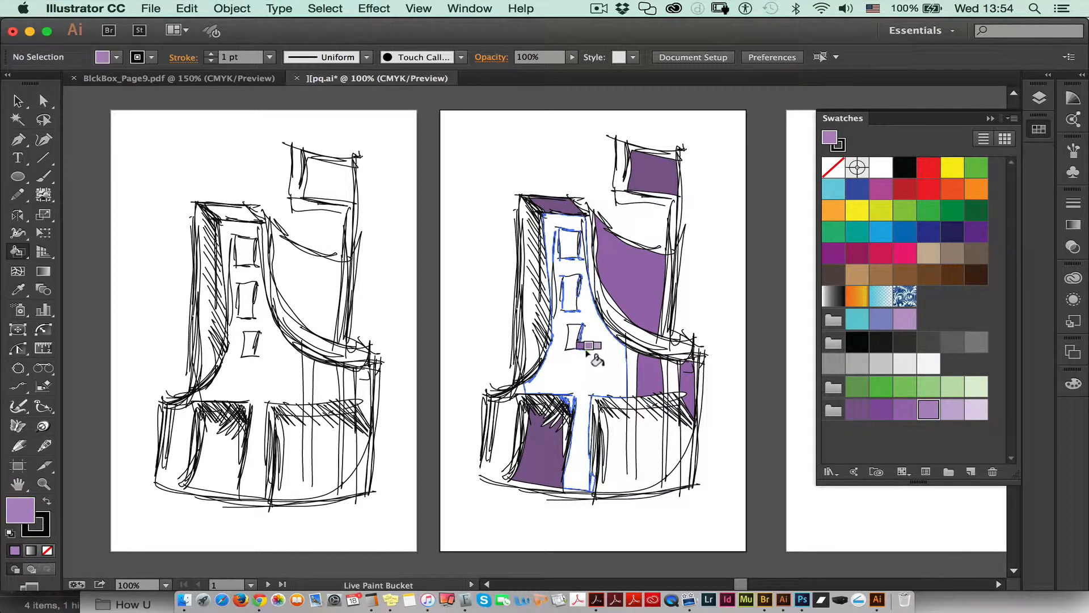
click(591, 353)
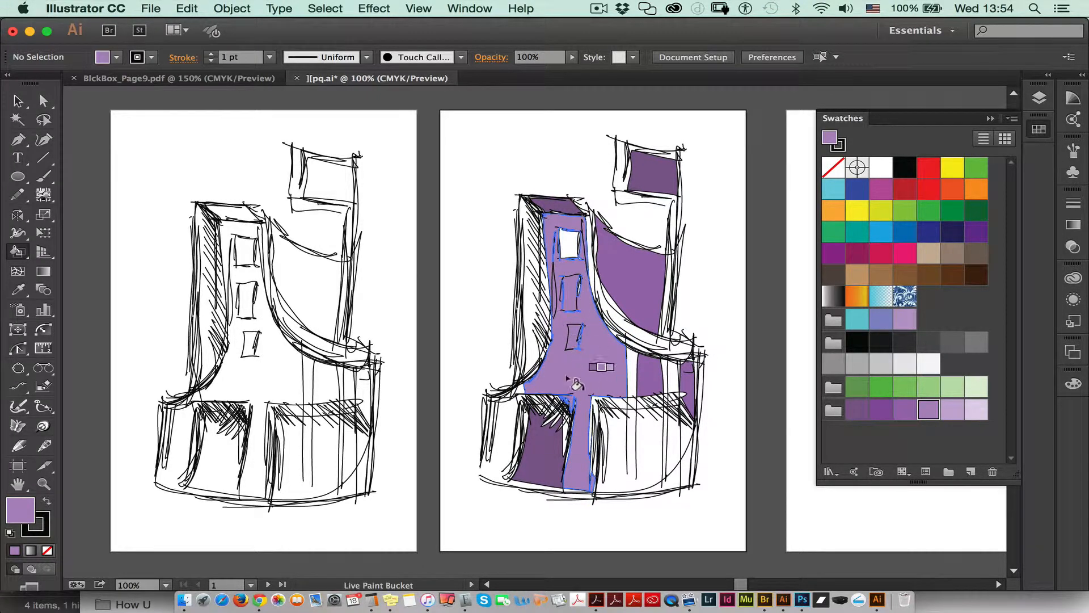
key(Right)
key(Right)
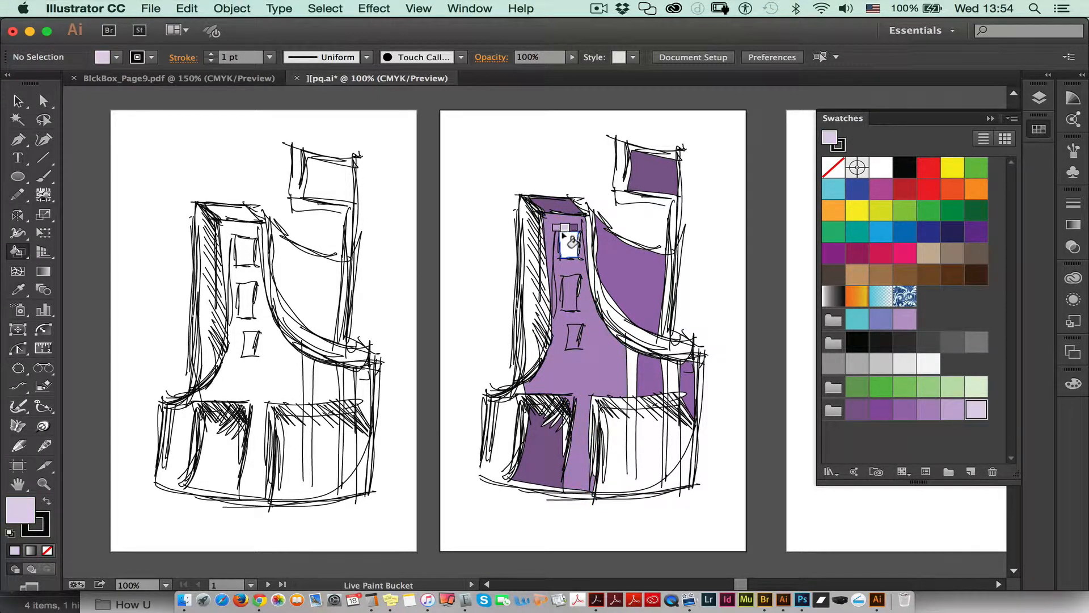
click(570, 241)
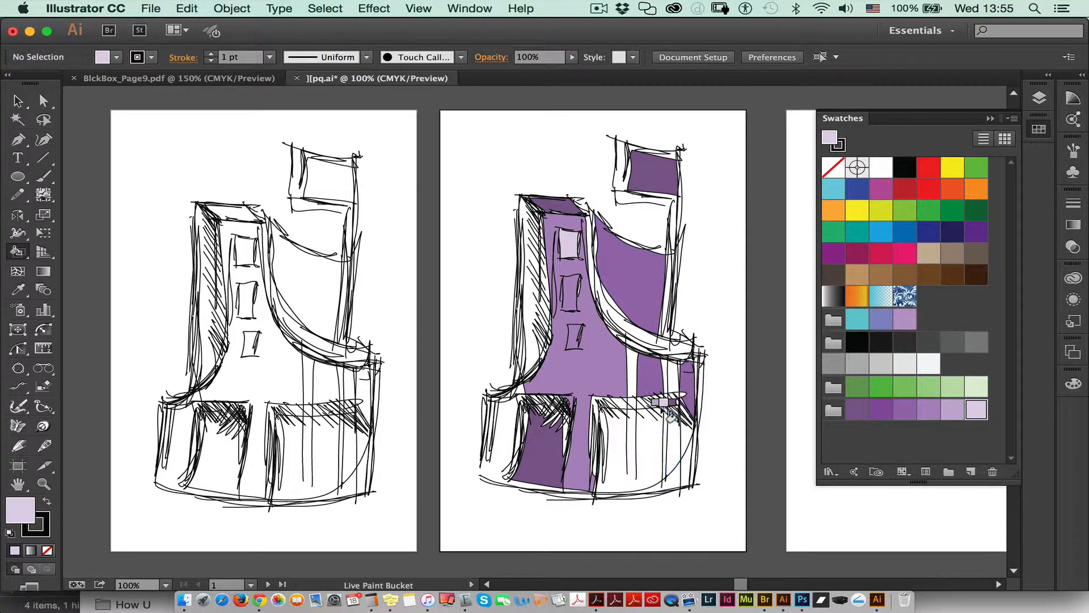
Step: Fill the lower-right opening with the darkest purple swatch, and its rounded right end and the tower's hatched side with the second swatch
key(Right)
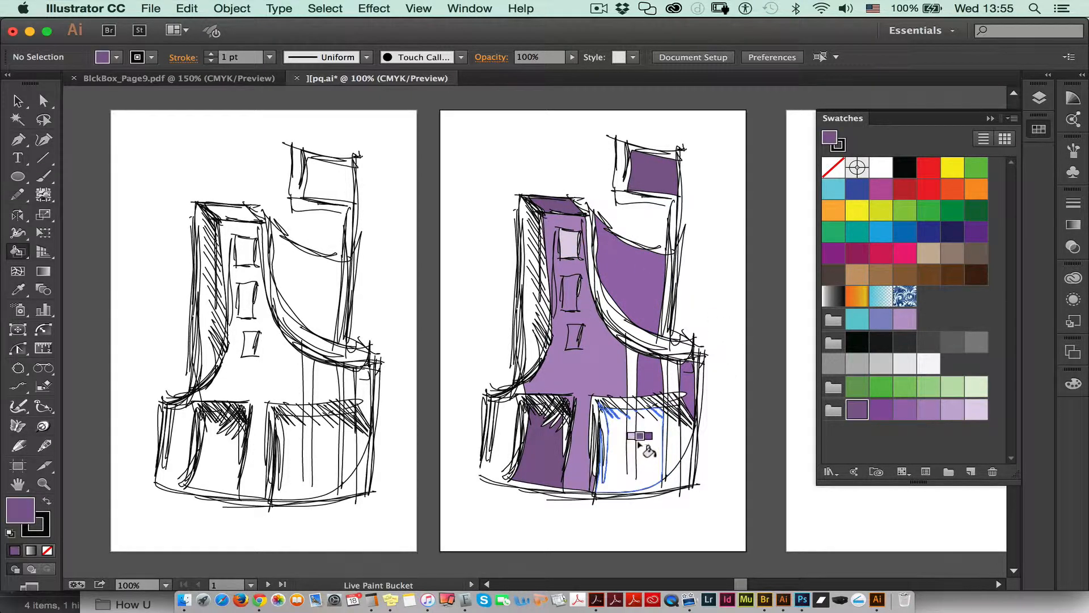
click(653, 446)
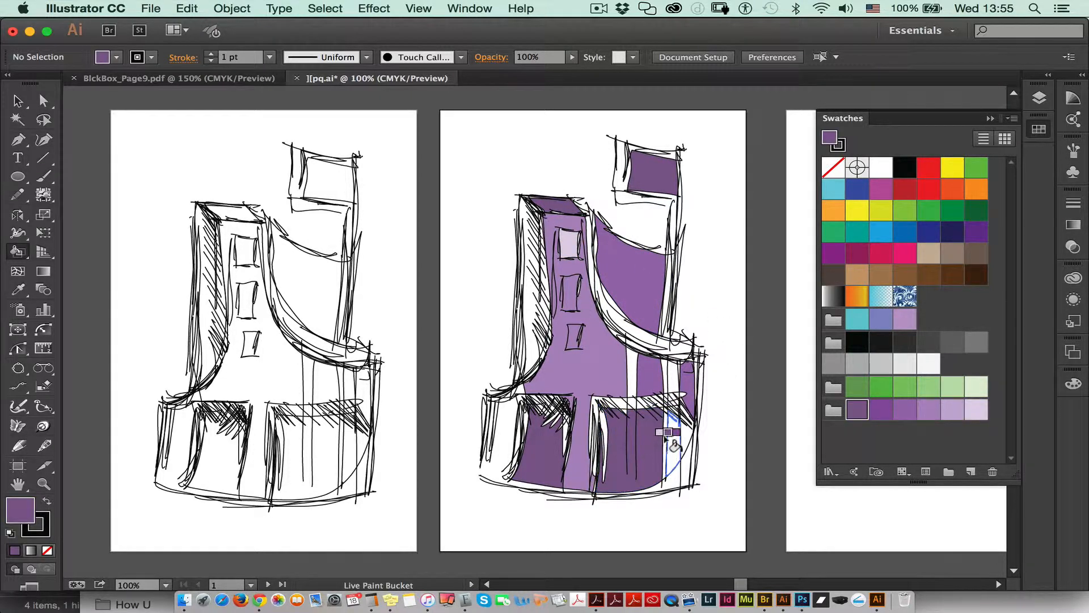
key(Right)
click(691, 438)
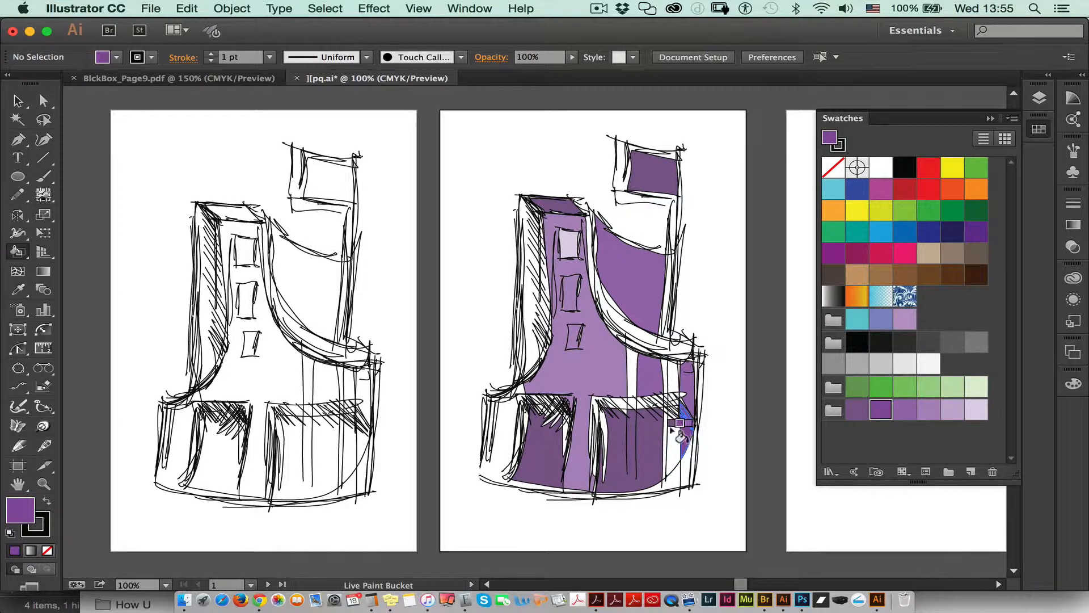
click(673, 441)
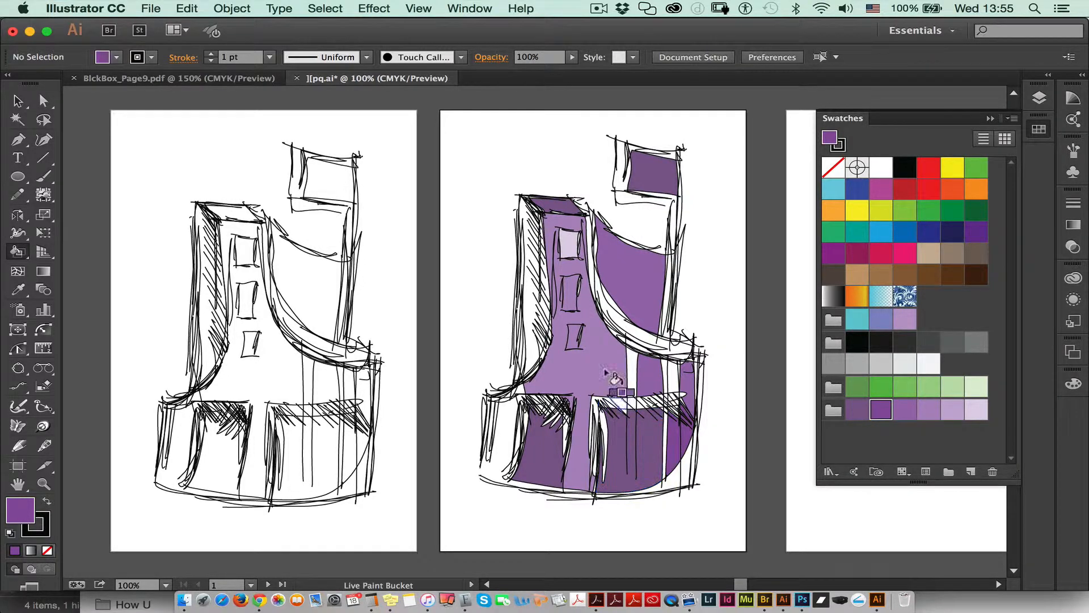
click(528, 279)
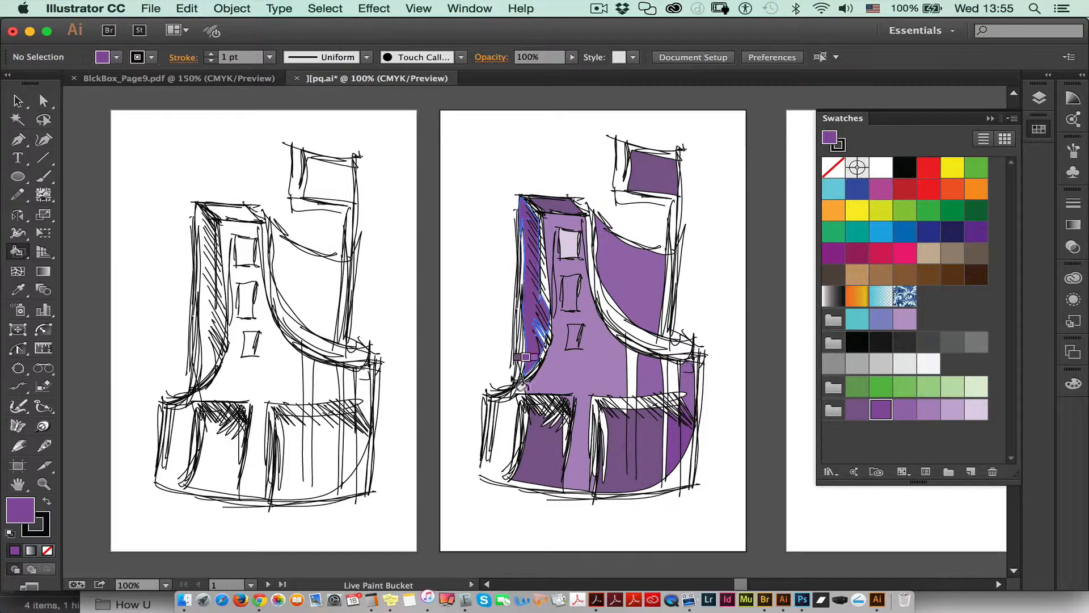
Step: Try to fill the open area at the sketch's lower-left edge and to start a Pen path at its gap
click(492, 436)
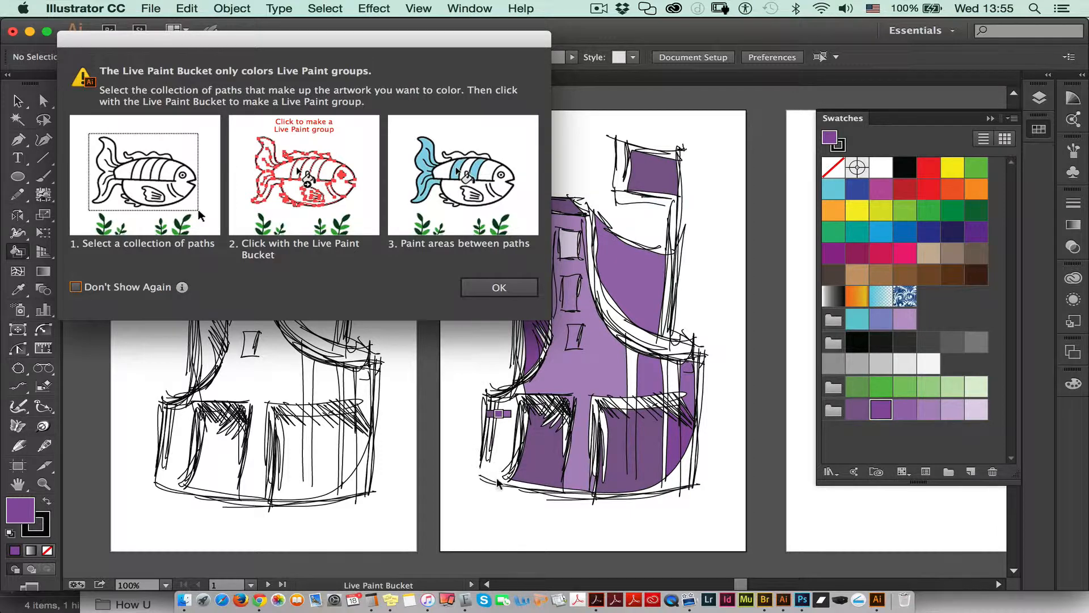
click(499, 288)
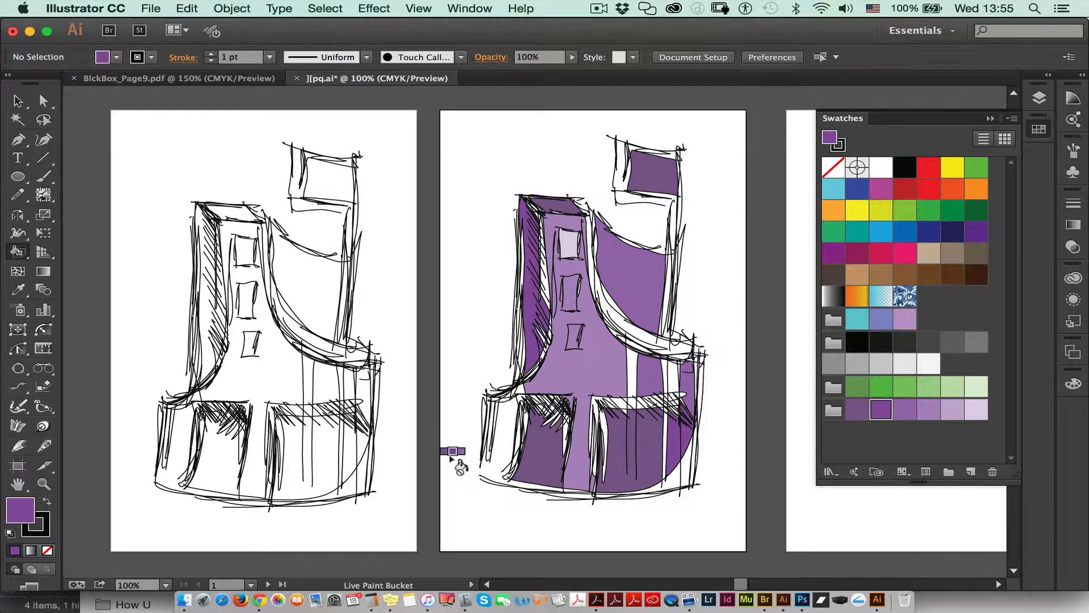
click(23, 139)
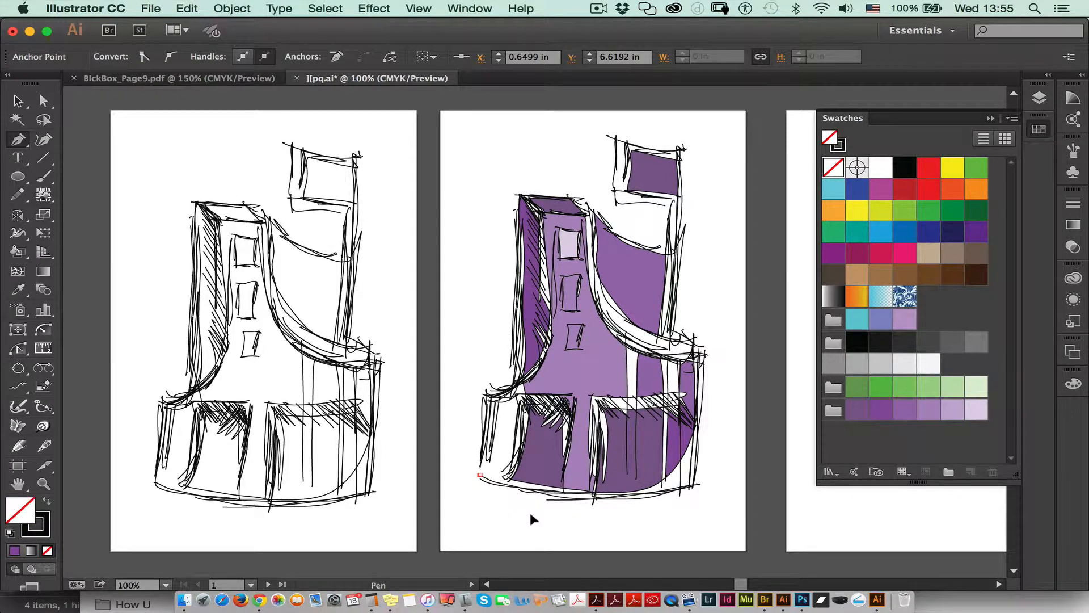
key(super+z)
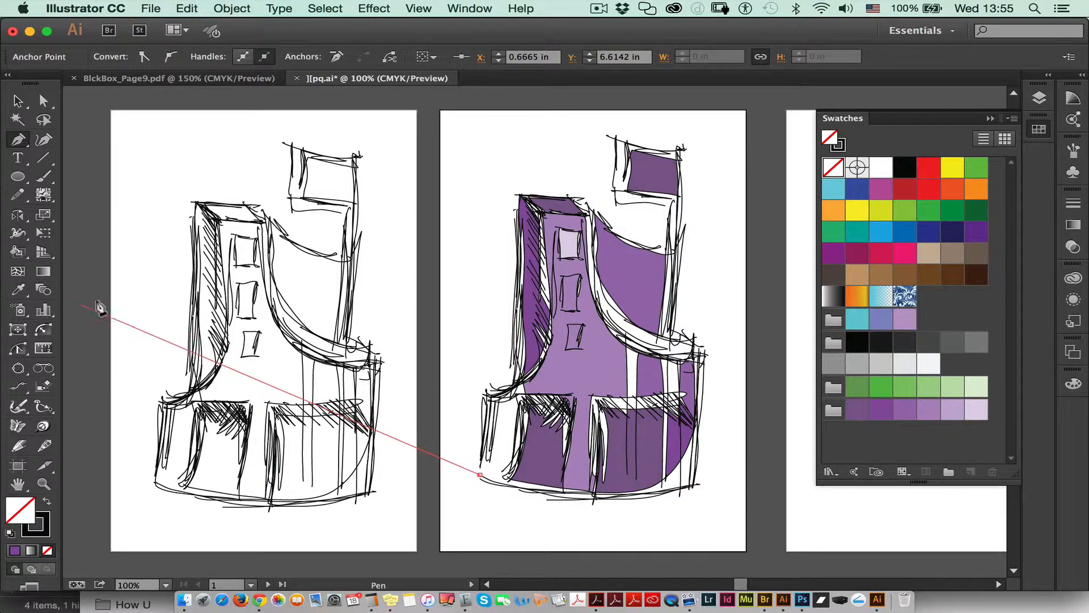
key(super)
super+click(606, 517)
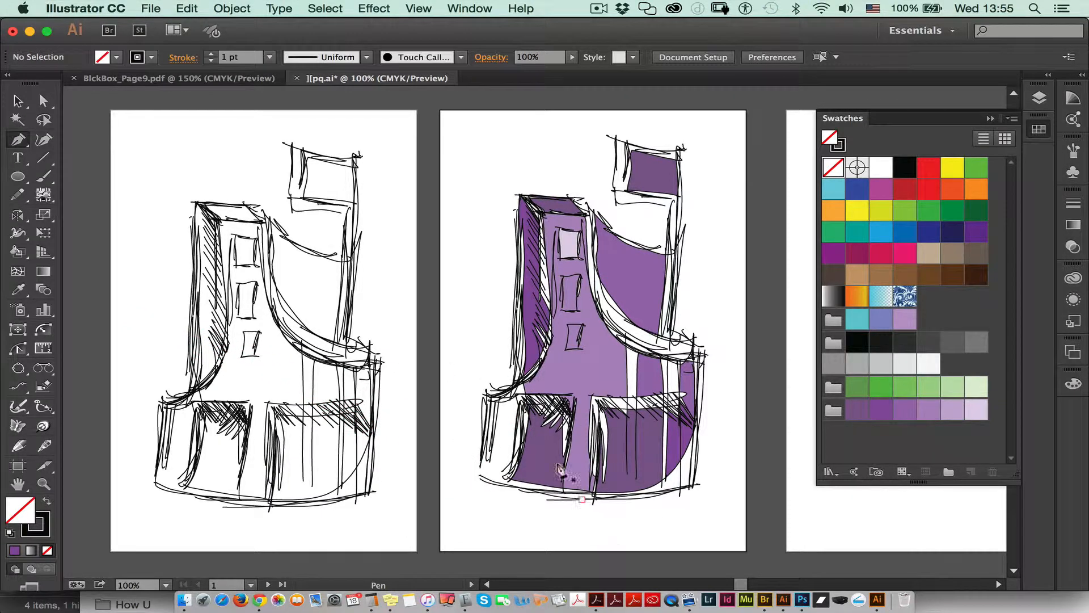
Step: Fill the small triangle at the tower's lower-left foot and the strip edging the lower-right opening with red, using the Live Paint Bucket
click(17, 252)
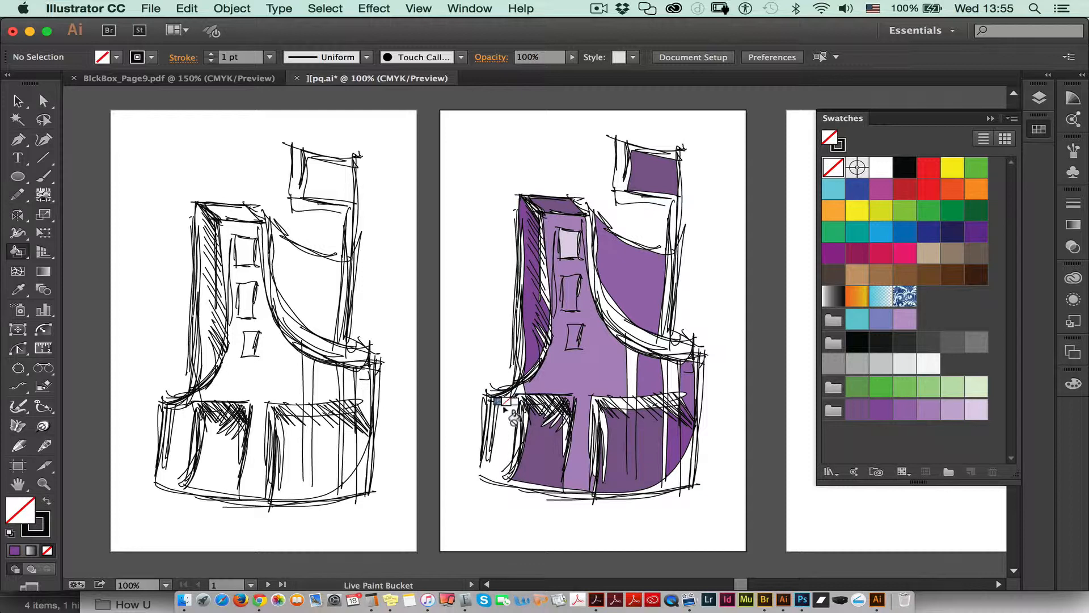
key(Right)
key(Right)
key(Right)
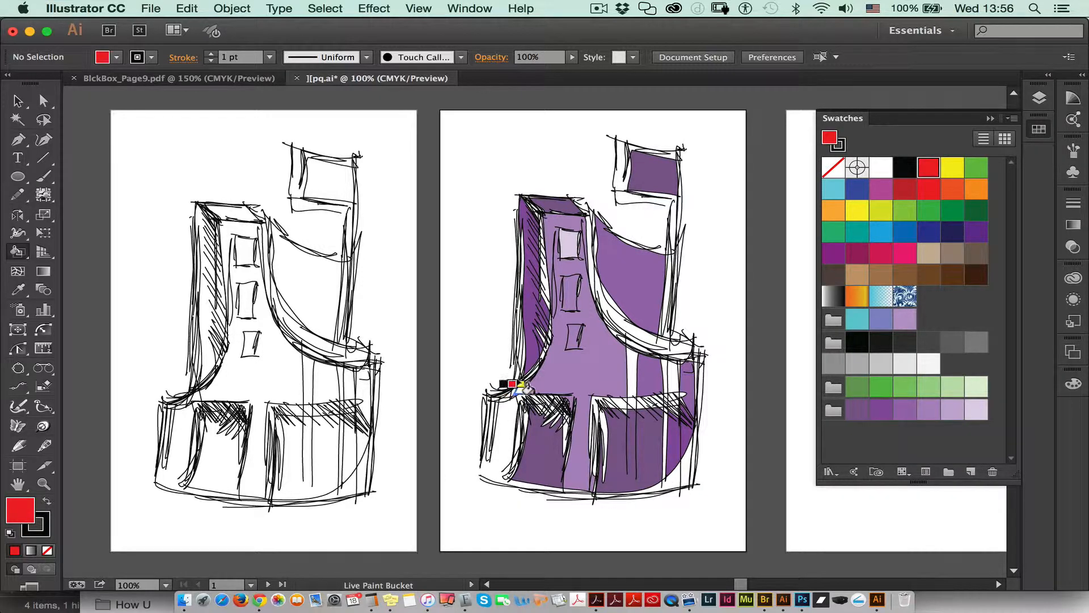
click(519, 389)
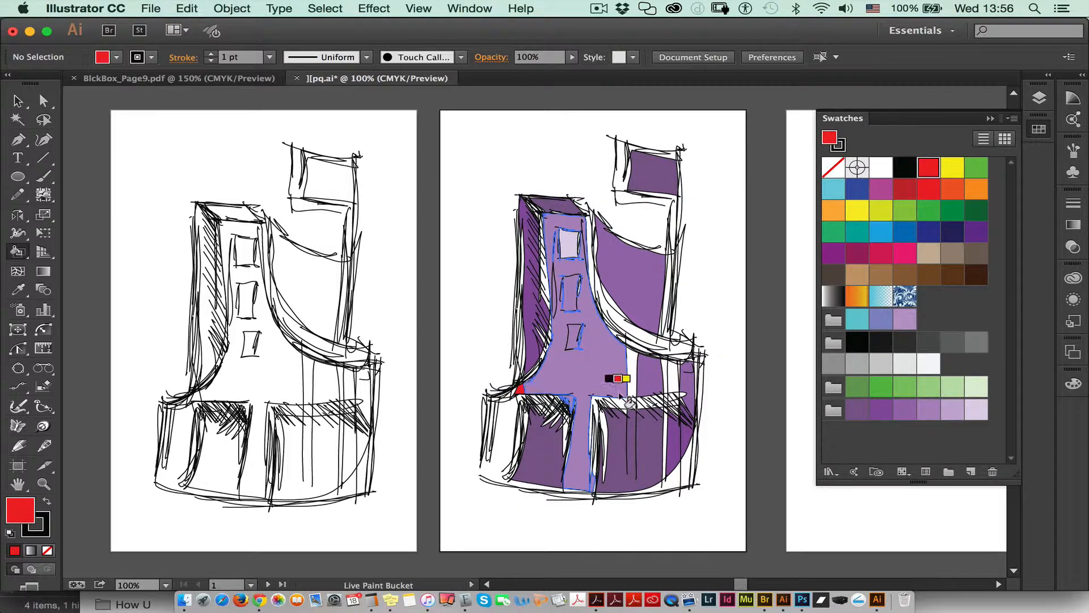
click(596, 404)
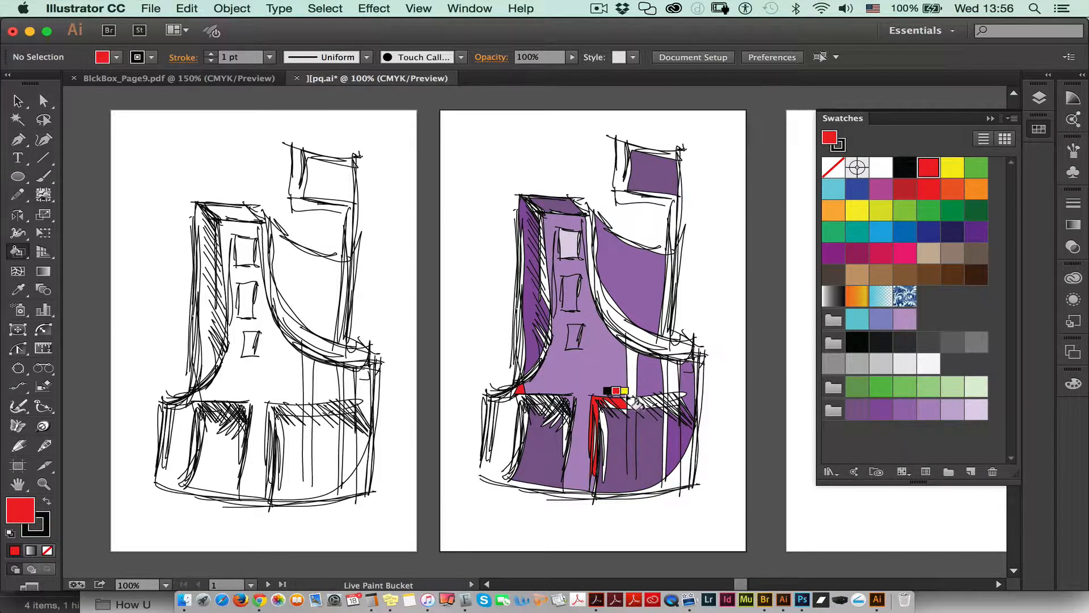
Step: Fill the remaining white vertical strips of the right wall and the curved band beside the tower with red
click(632, 376)
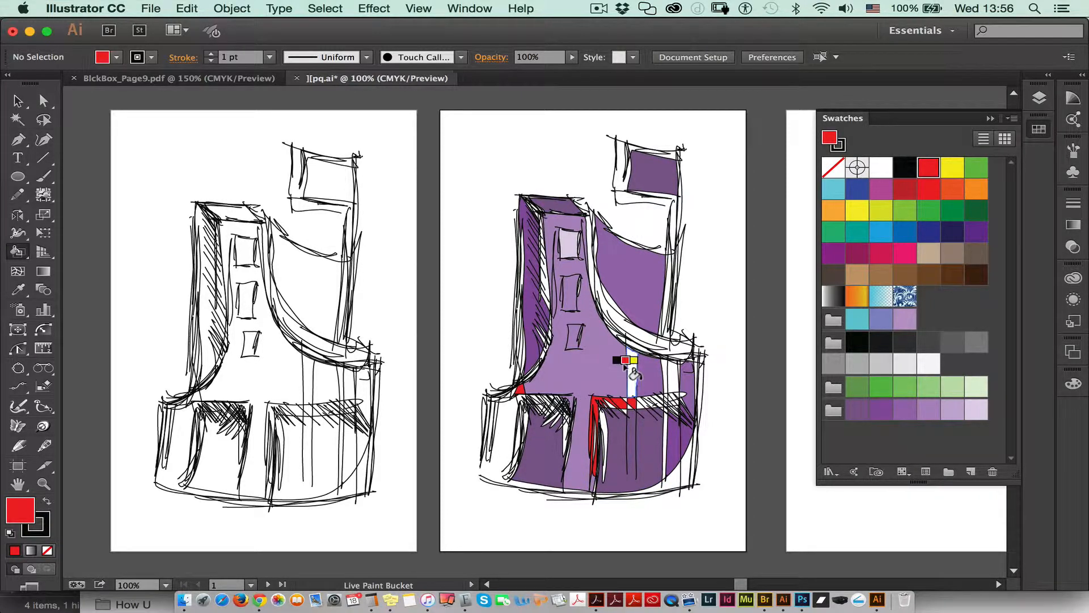
click(628, 331)
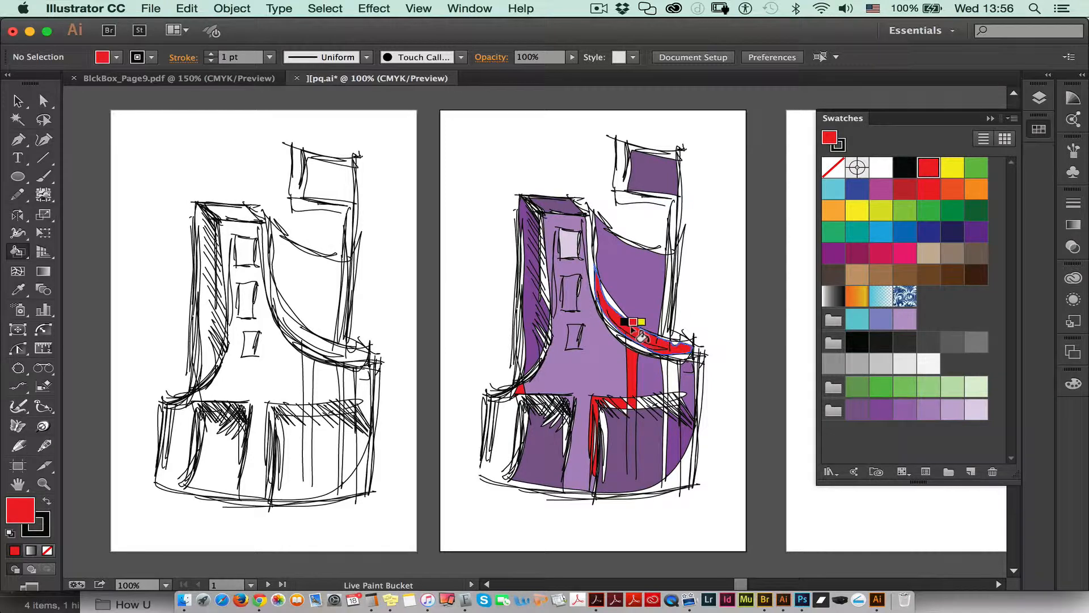
click(631, 197)
click(499, 287)
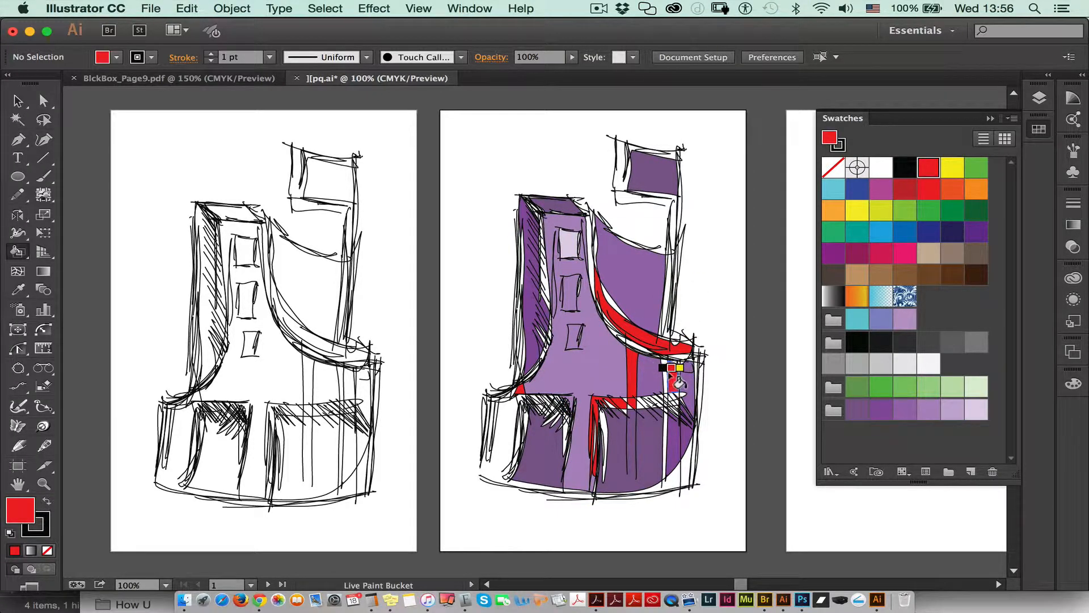
click(671, 375)
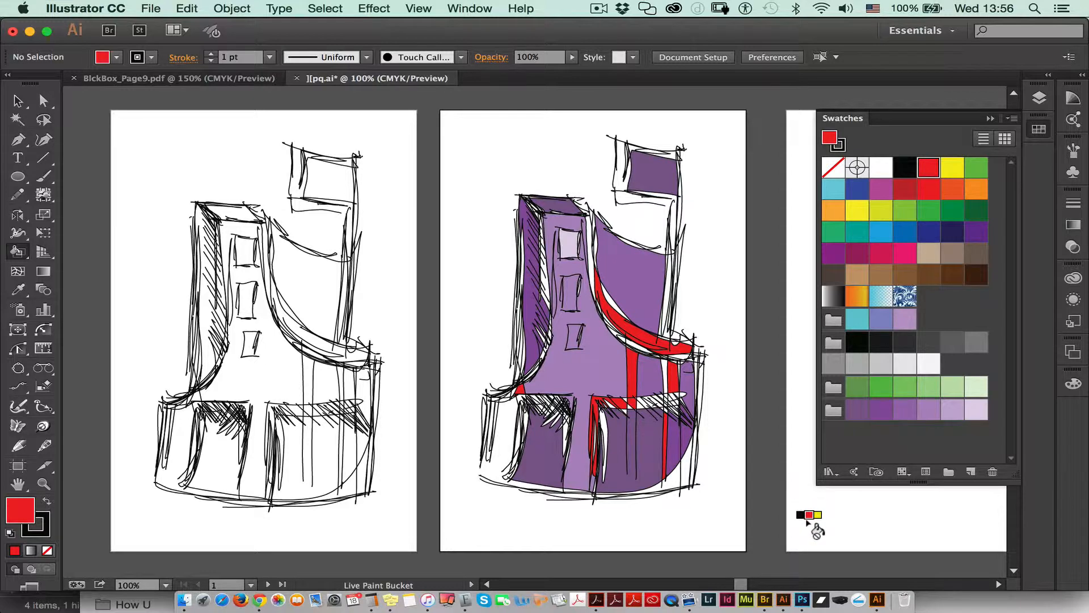
Step: Duplicate the colored Live Paint sketch onto the empty third artboard and center the copy there
click(18, 101)
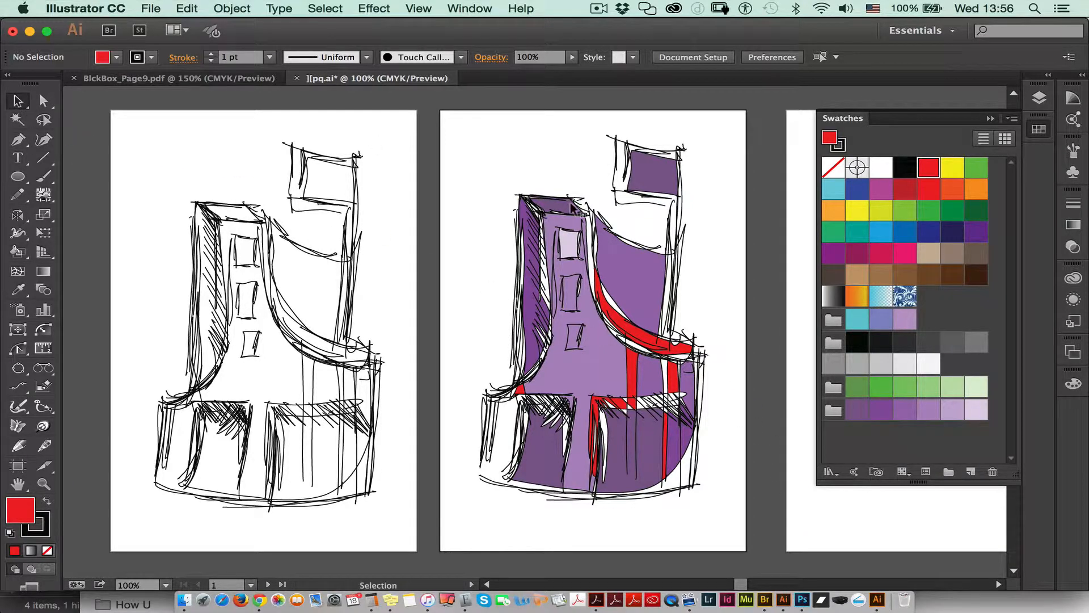
key(space)
mouse_move(519, 431)
mouse_down()
mouse_move(403, 438)
mouse_move(382, 411)
mouse_up()
mouse_move(317, 137)
mouse_down()
mouse_move(581, 245)
mouse_move(576, 526)
mouse_up()
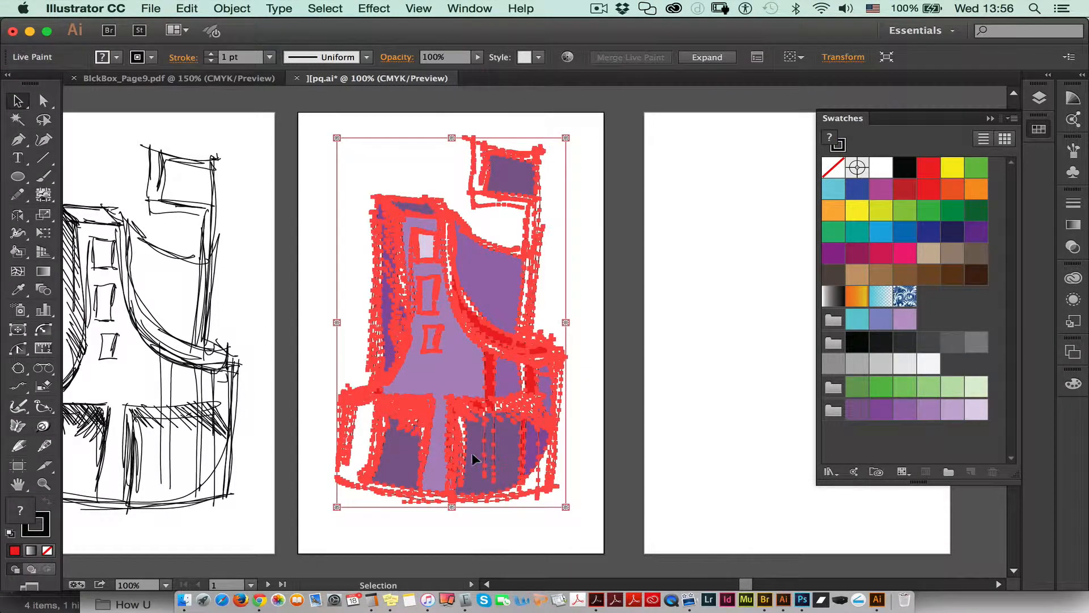
mouse_move(472, 453)
mouse_down()
mouse_move(584, 440)
mouse_move(827, 455)
mouse_up()
drag(489, 414, 785, 405)
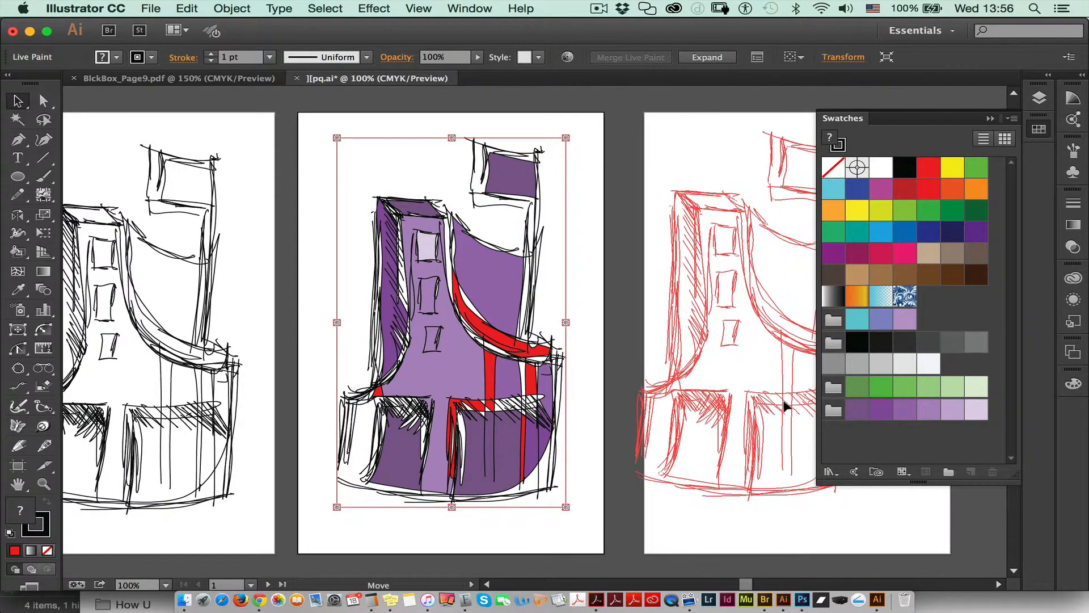
drag(821, 150, 820, 151)
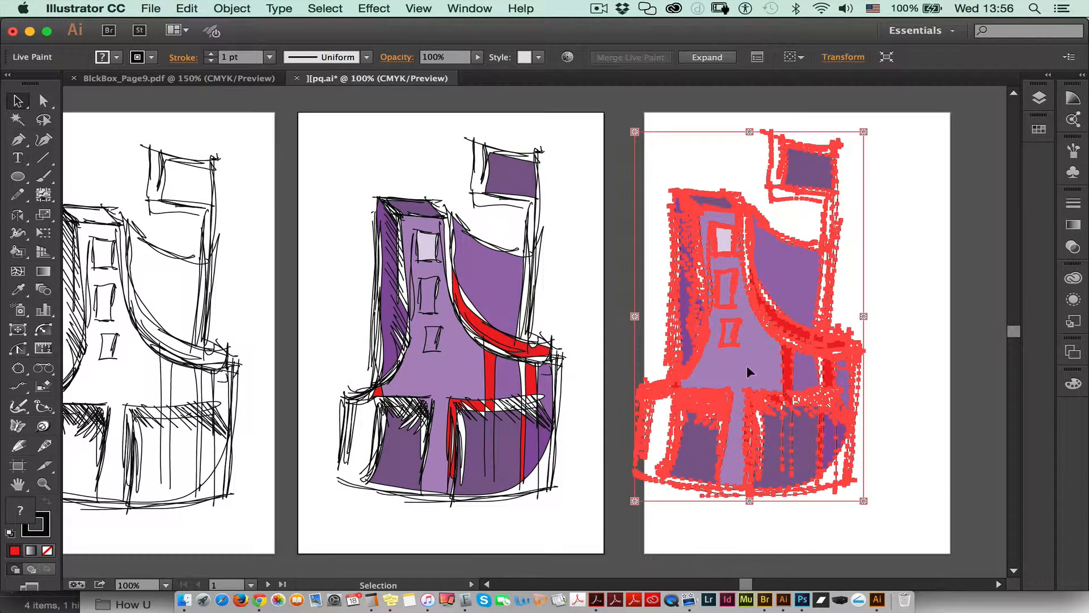
drag(748, 371, 822, 363)
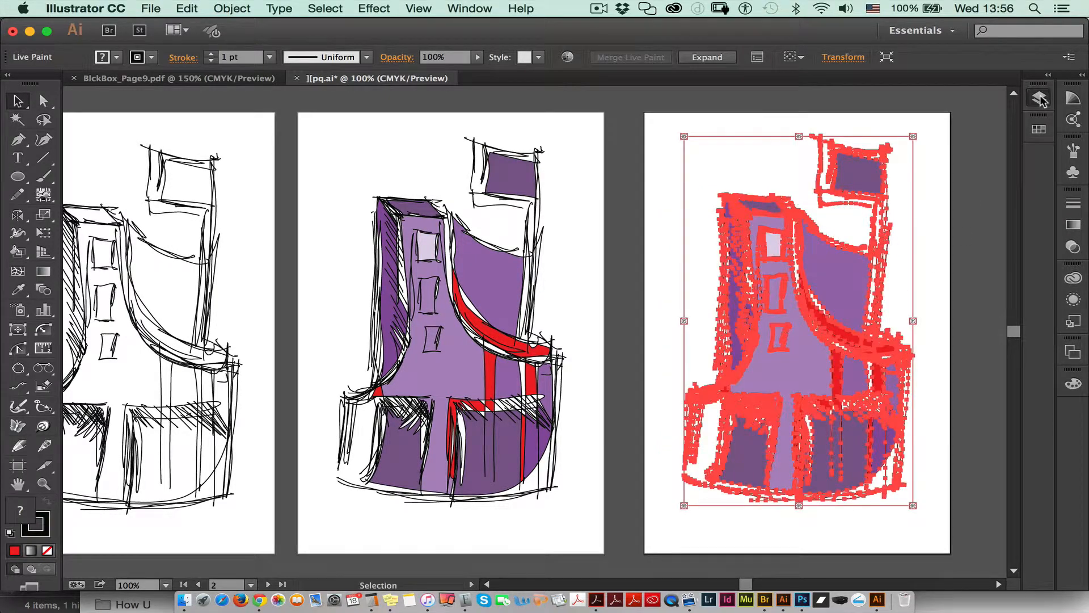
Step: Create a new layer above the colorizing layer and move the selected sketch copy onto it
click(1040, 97)
click(971, 524)
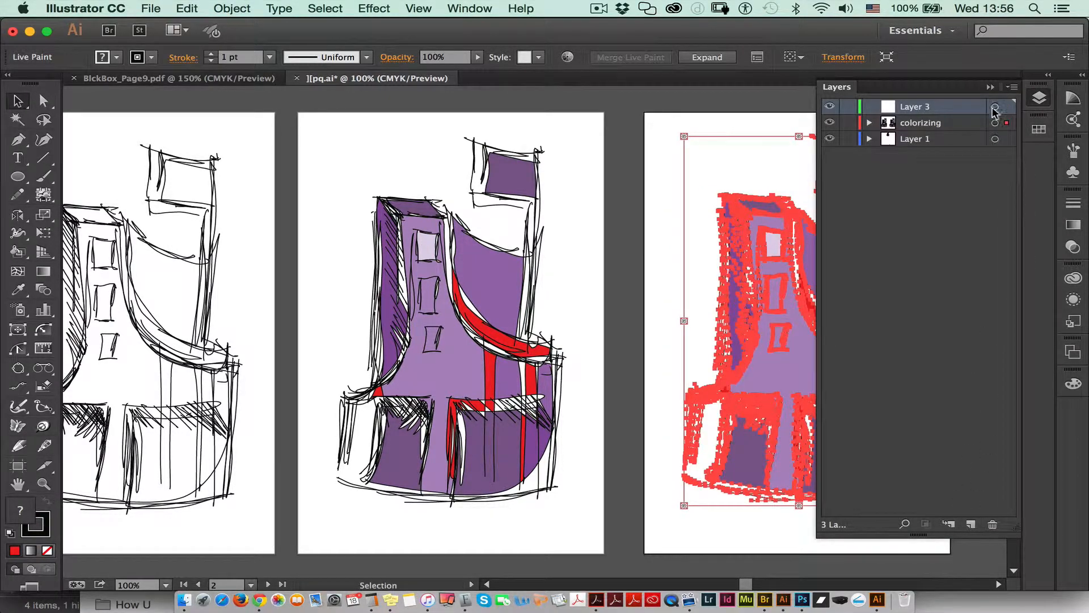
drag(1007, 123, 1006, 106)
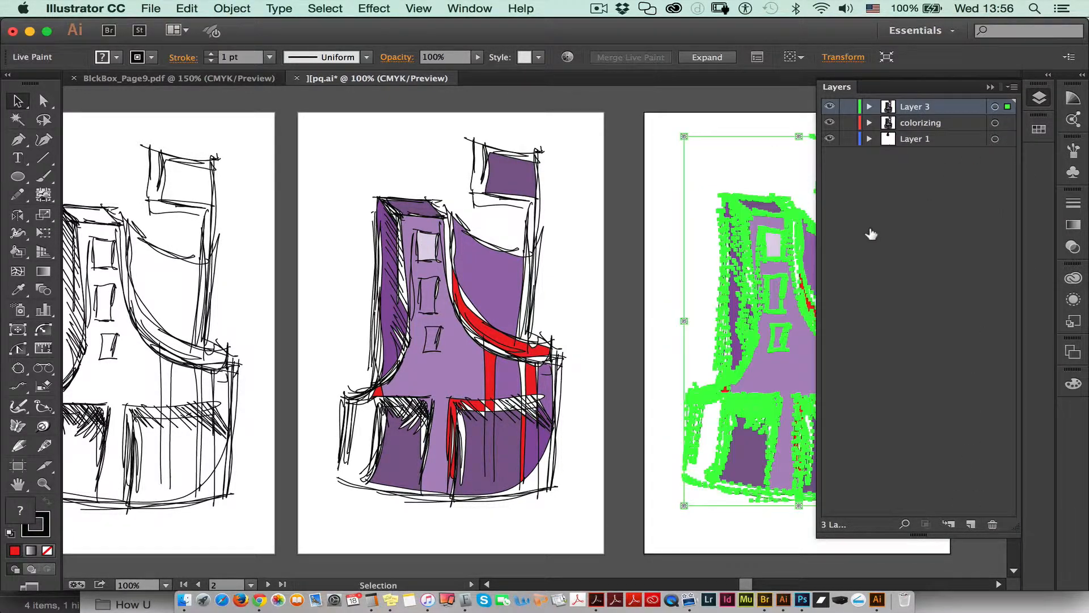
click(832, 86)
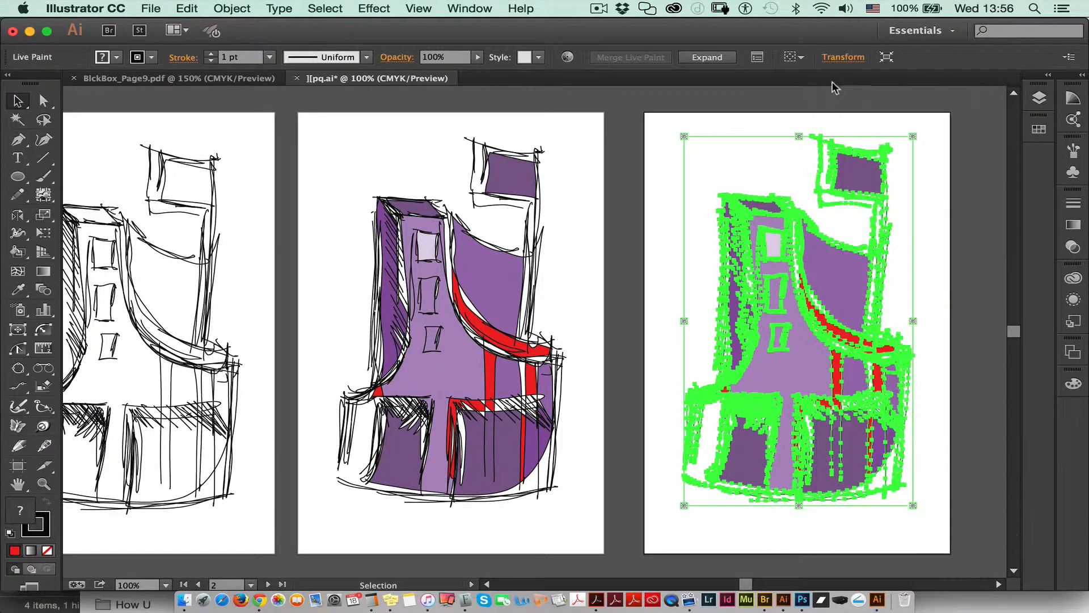
Step: Expand the Live Paint group on the third artboard and deselect it
click(701, 56)
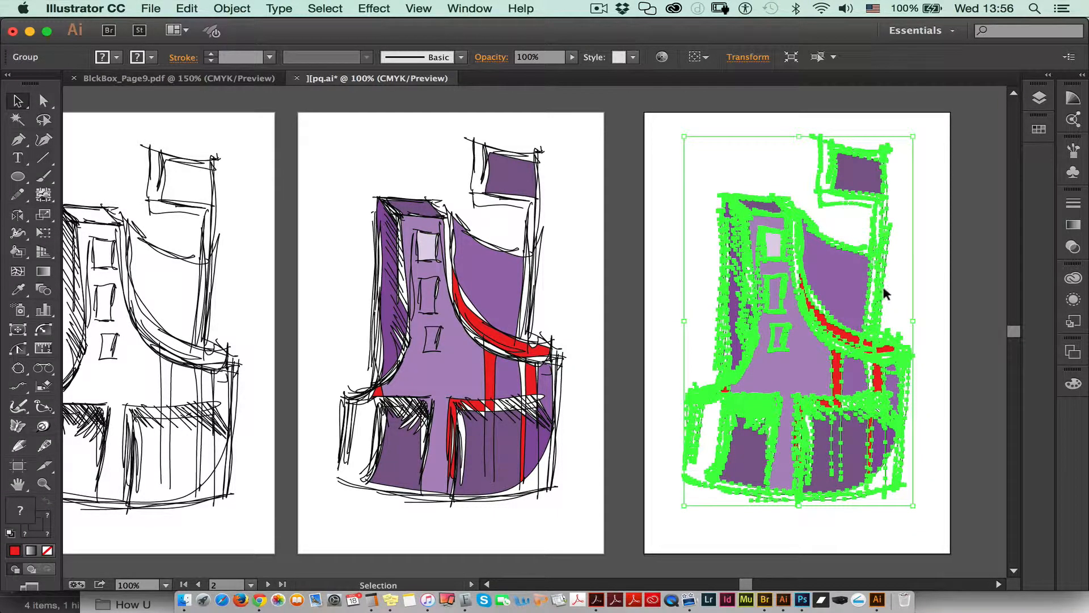
click(925, 290)
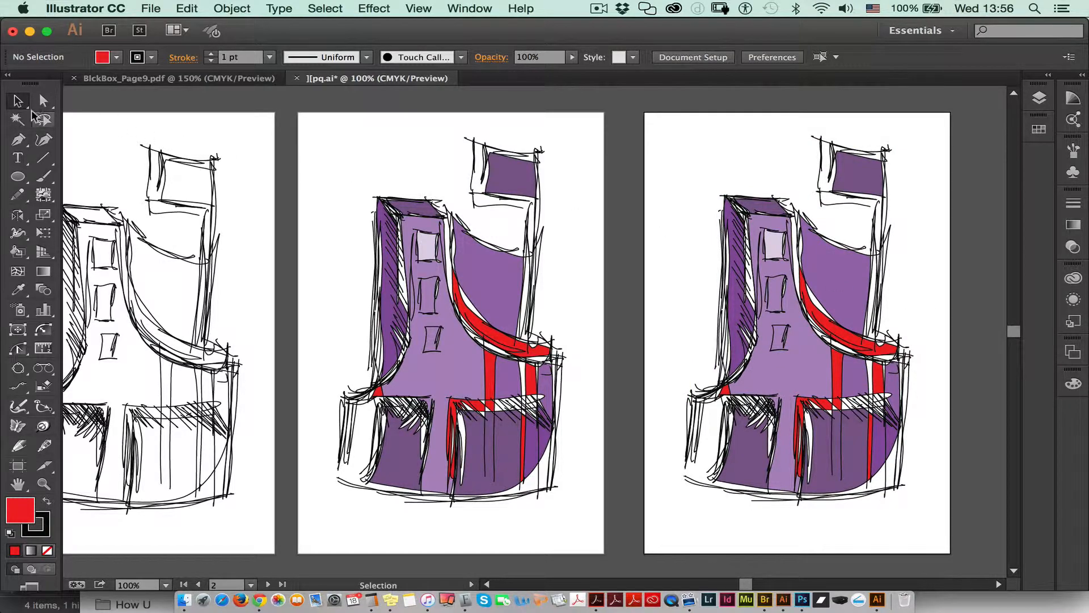
Step: Isolate the nested group of fills inside the expanded sketch and select the large curved purple shape behind the tower
click(818, 275)
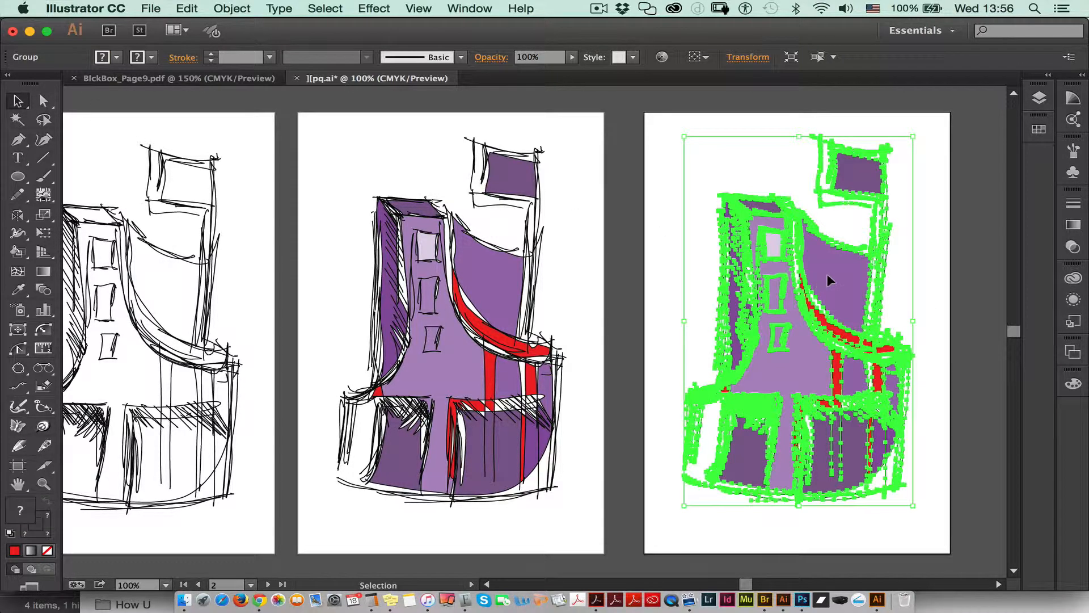
double_click(826, 271)
click(829, 274)
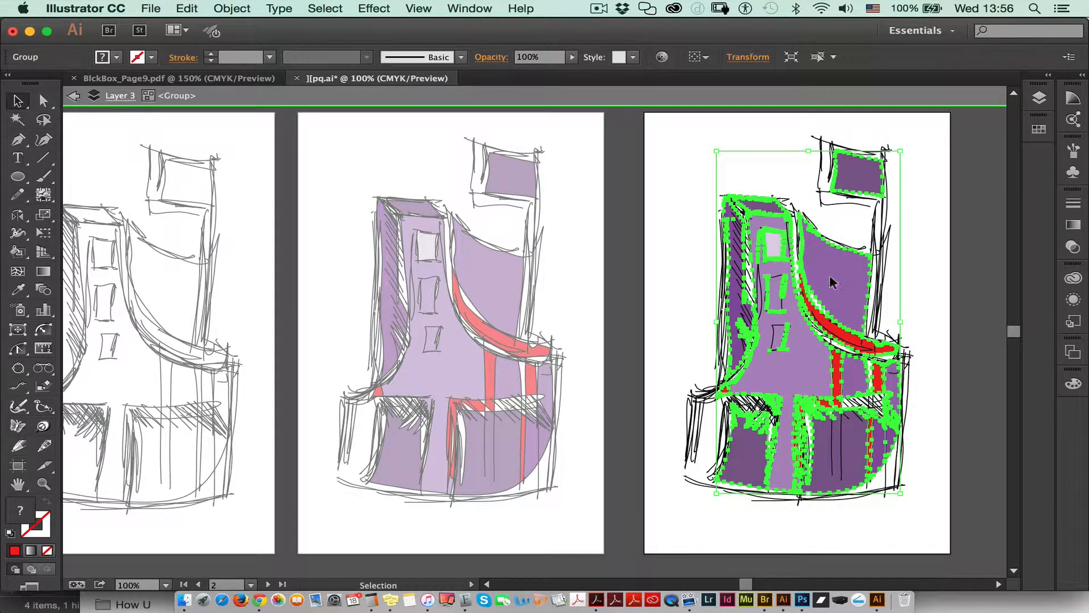
double_click(832, 282)
click(834, 282)
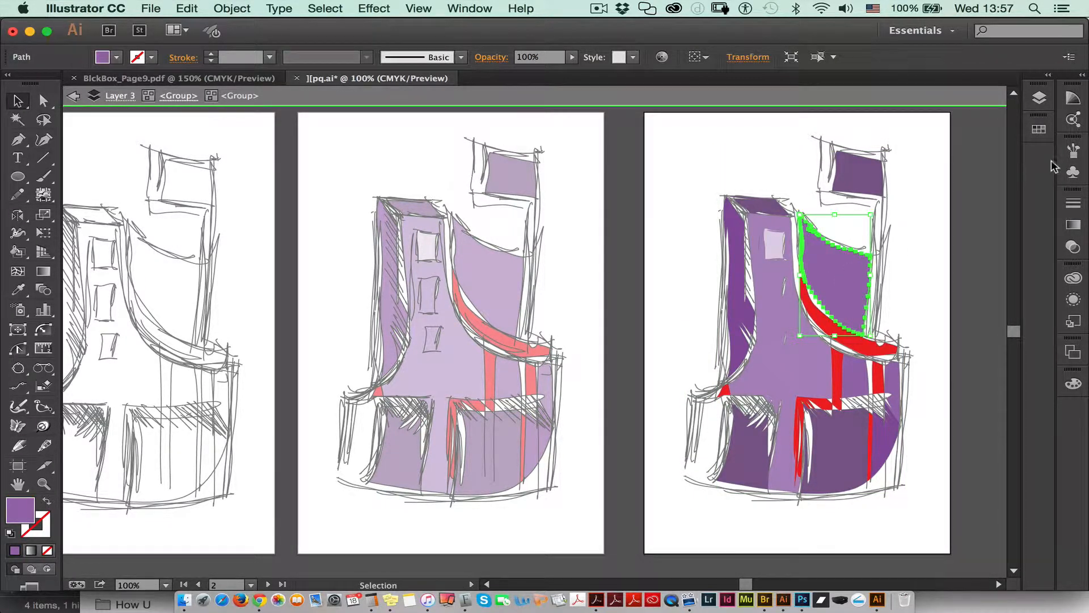
Step: Change the fill of the selected curved shape behind the tower to the solid periwinkle blue swatch
click(1073, 299)
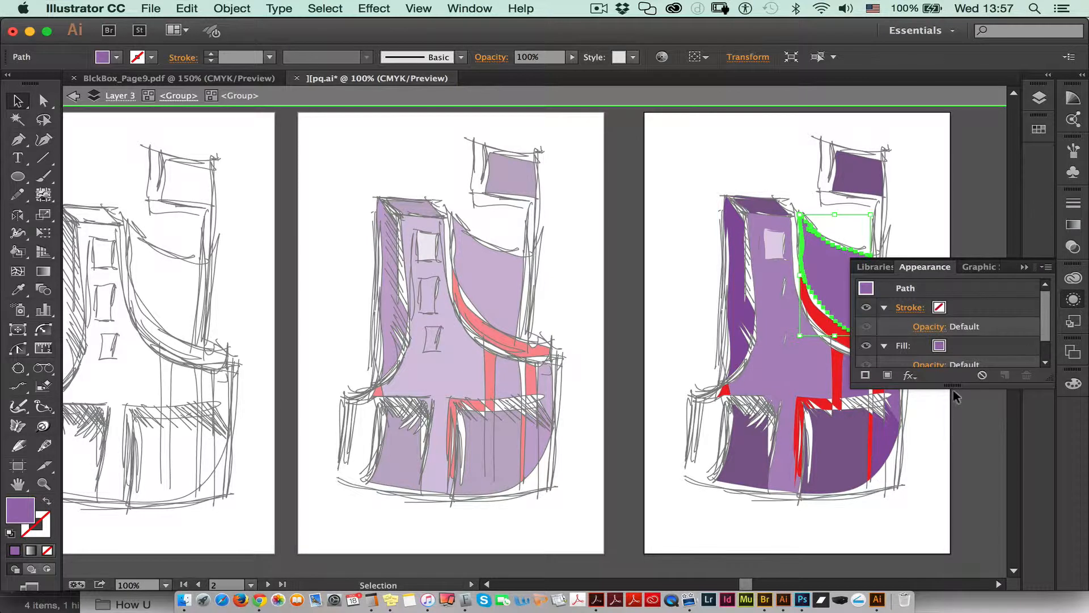
drag(953, 384, 958, 549)
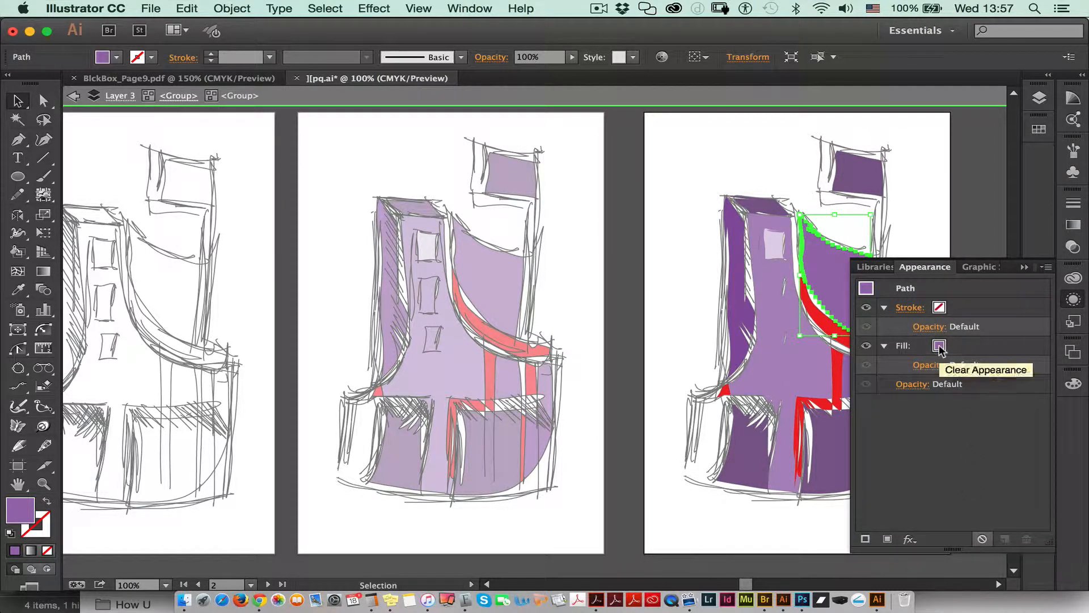
click(946, 350)
click(948, 347)
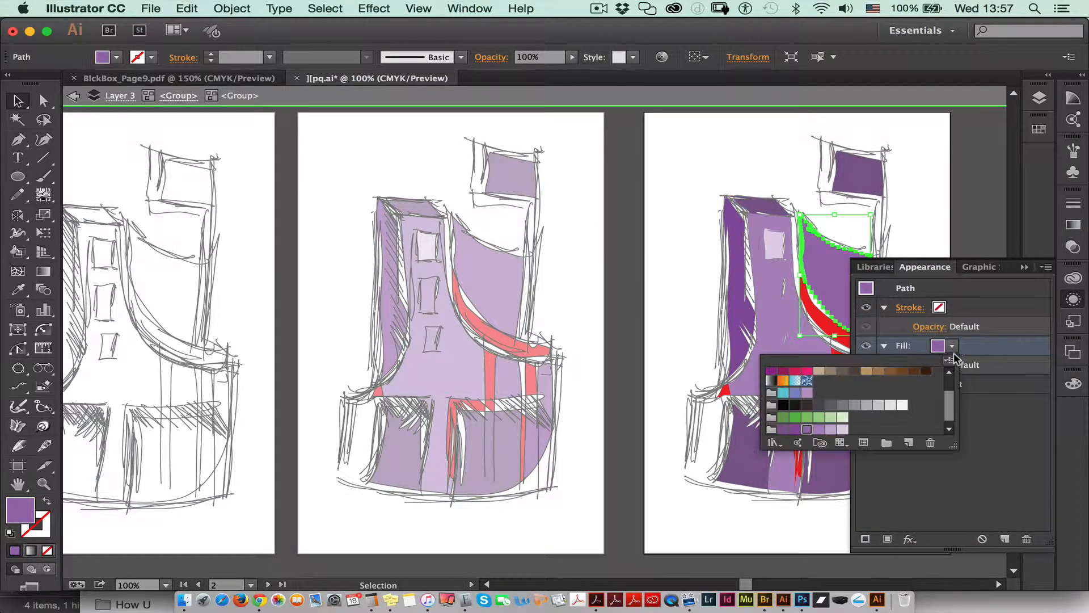
click(806, 380)
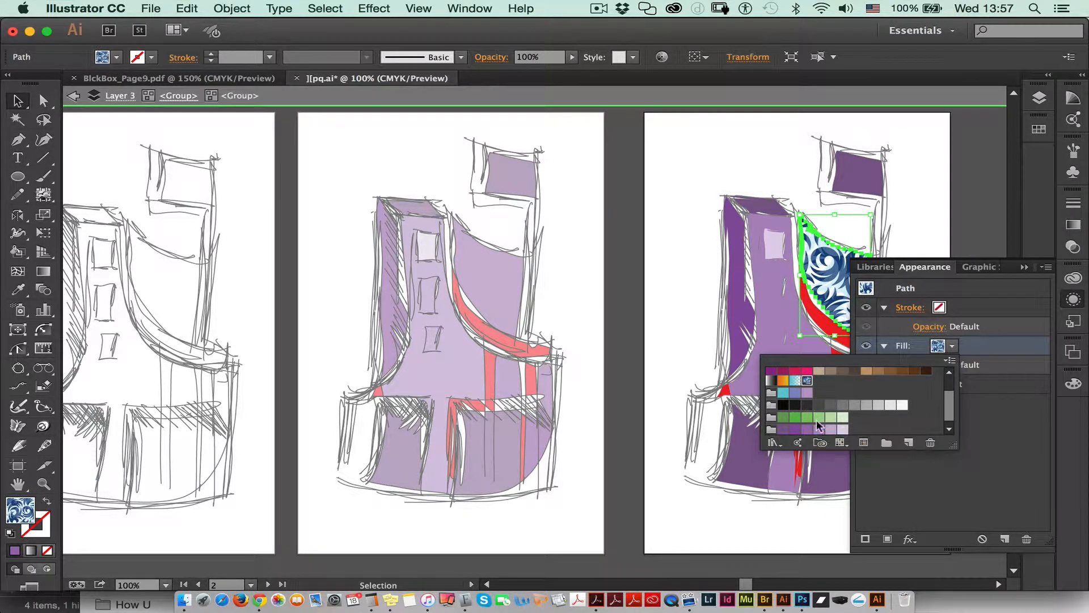
click(817, 417)
click(795, 392)
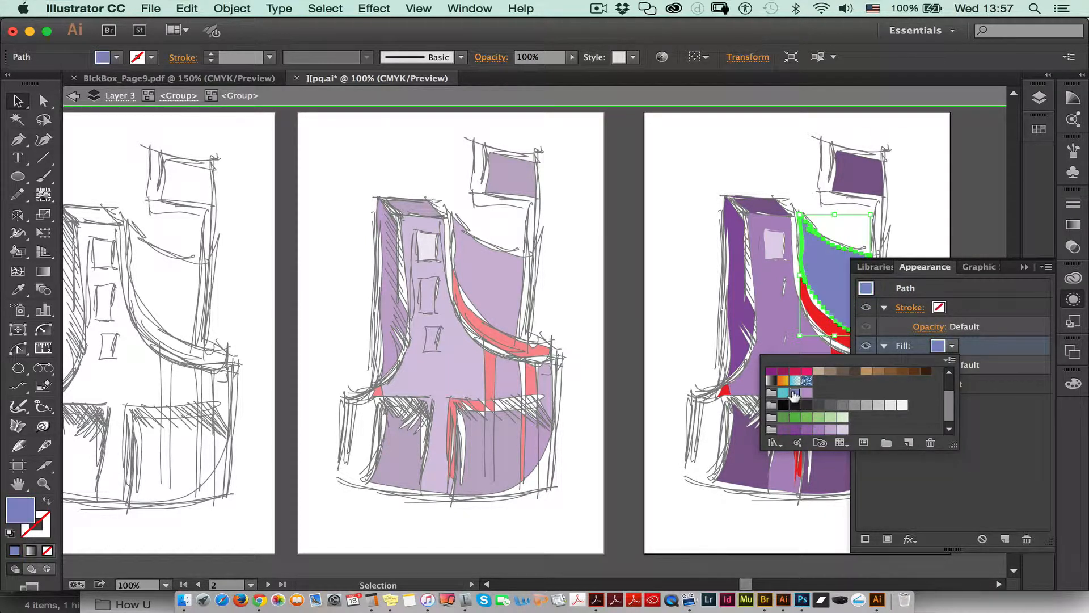
click(1006, 345)
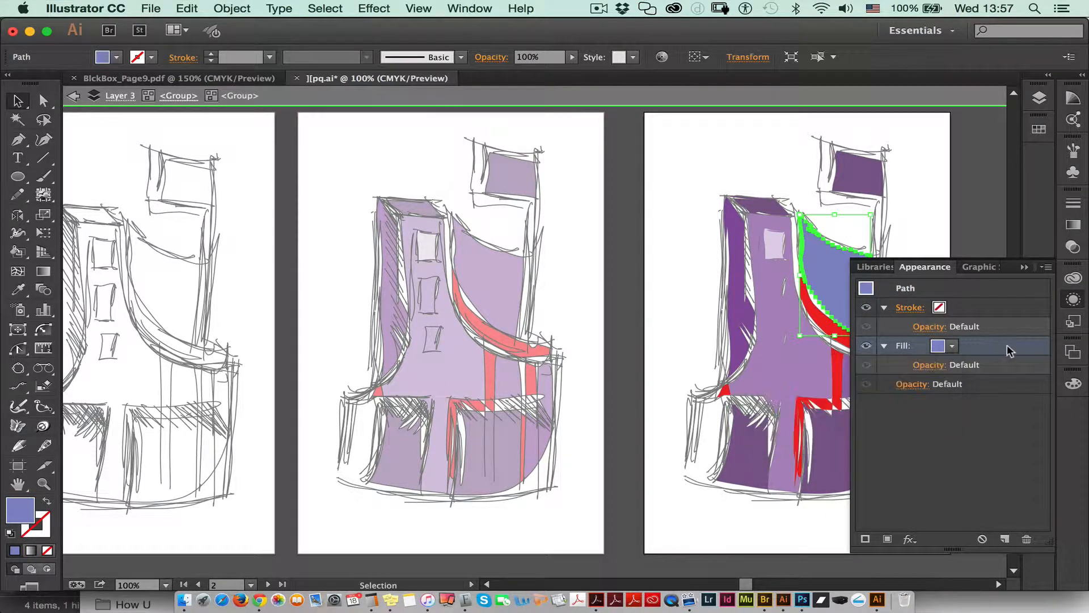
Step: Add a second fill to the curved shape and set the upper fill to the blue floral swirl pattern
click(1047, 266)
click(967, 269)
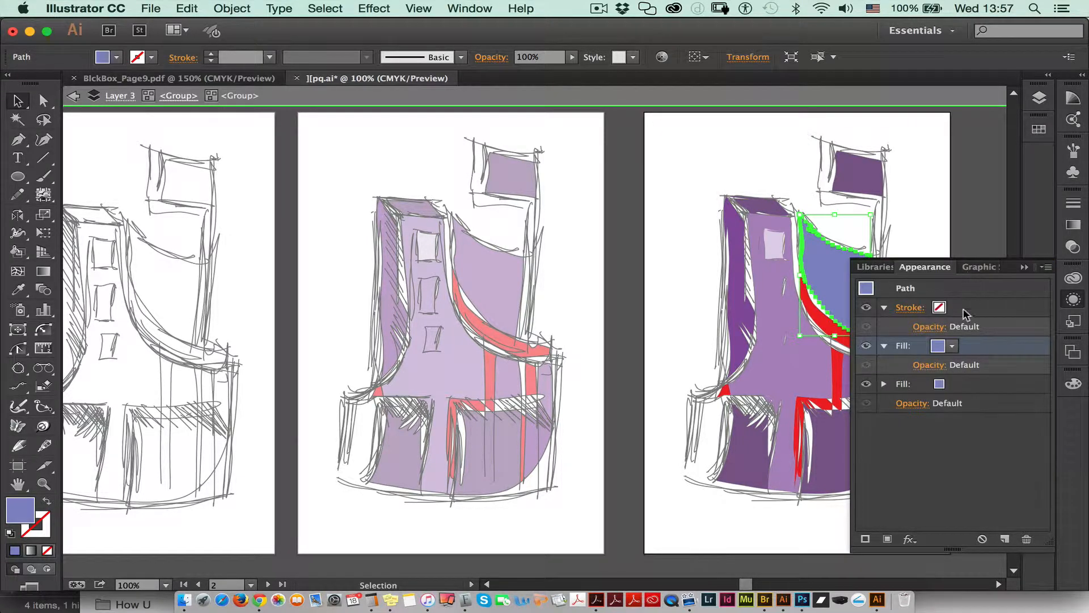
click(952, 345)
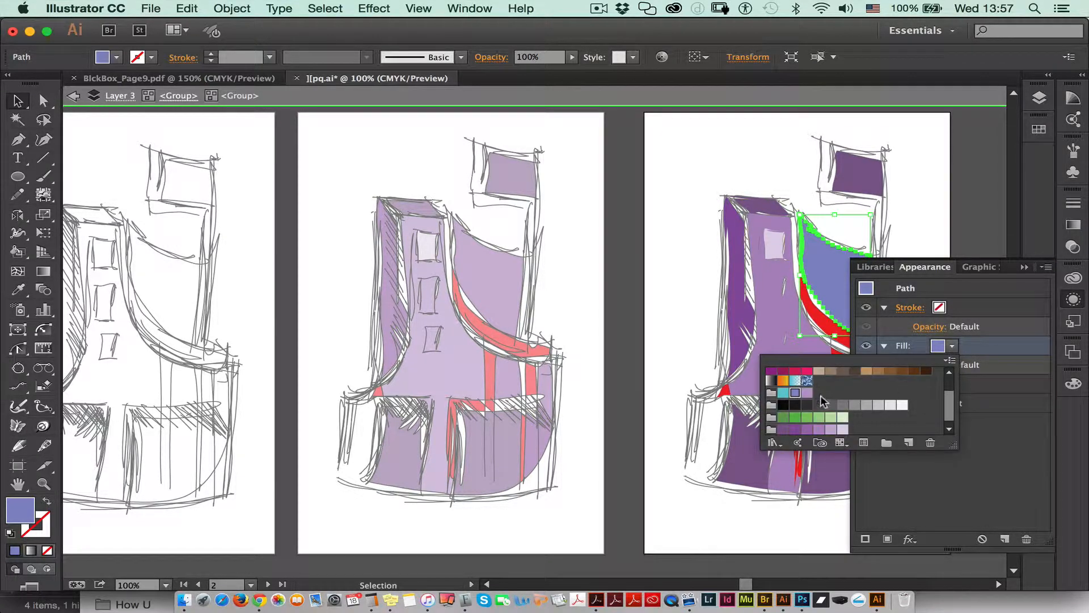
click(806, 382)
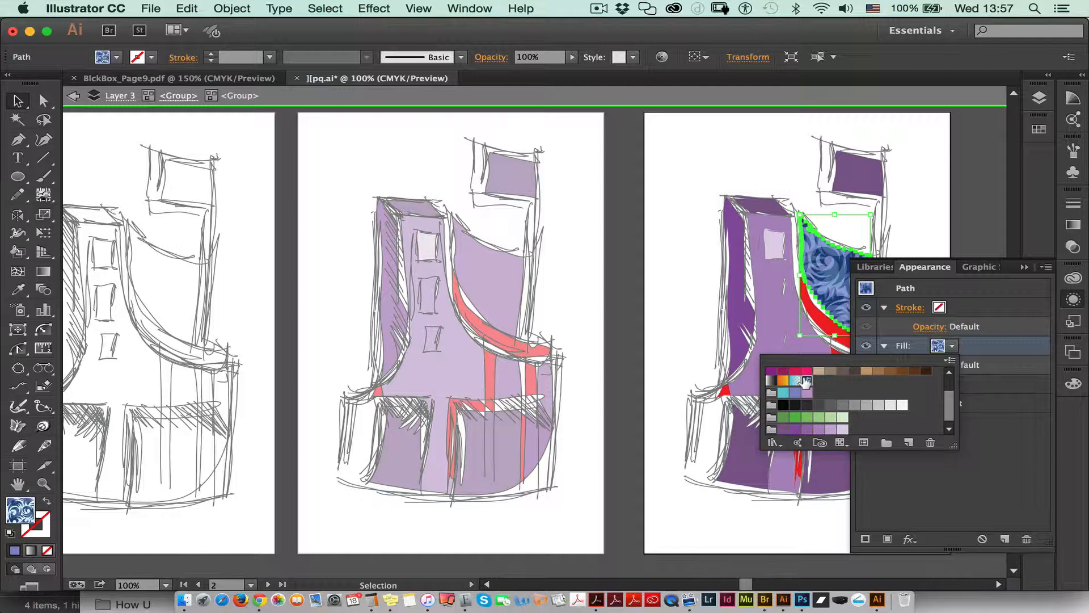
click(996, 331)
Step: Set the blending mode of the curved shape's pattern fill to Multiply
click(927, 366)
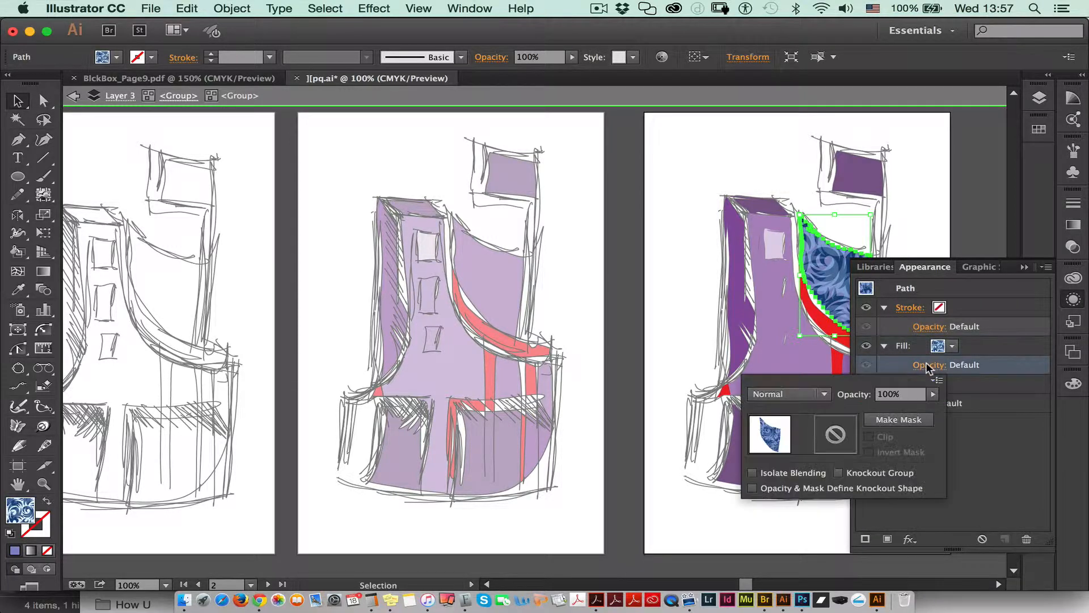
click(810, 395)
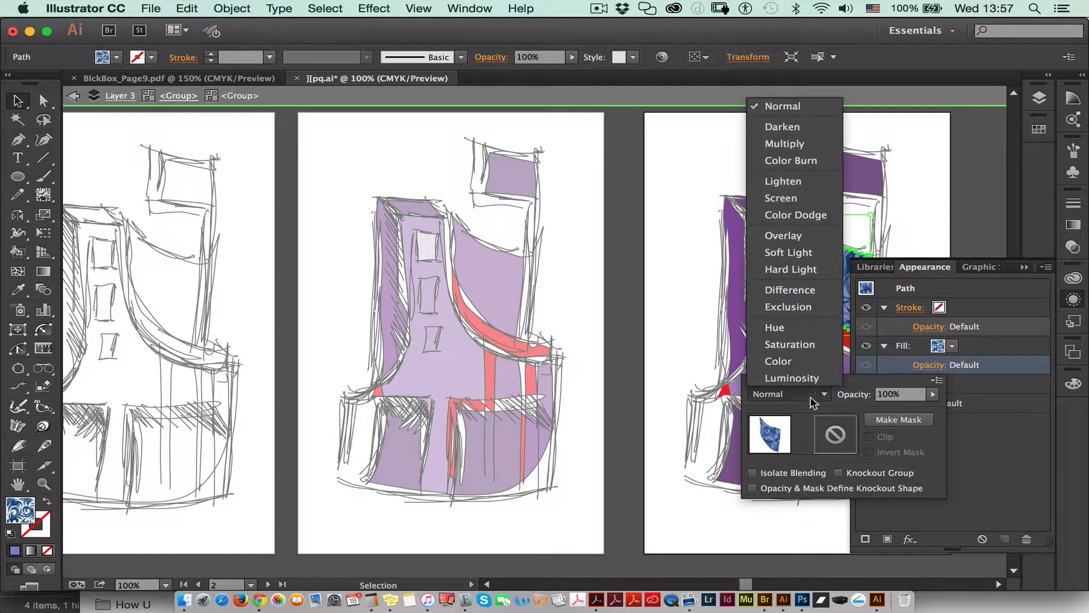
click(801, 146)
click(923, 239)
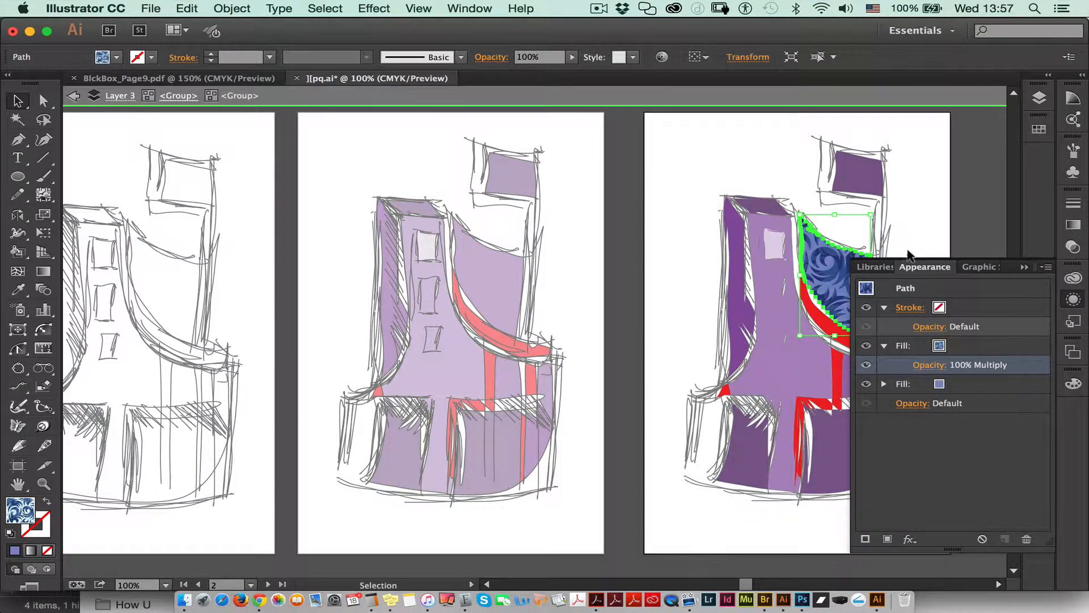
click(920, 267)
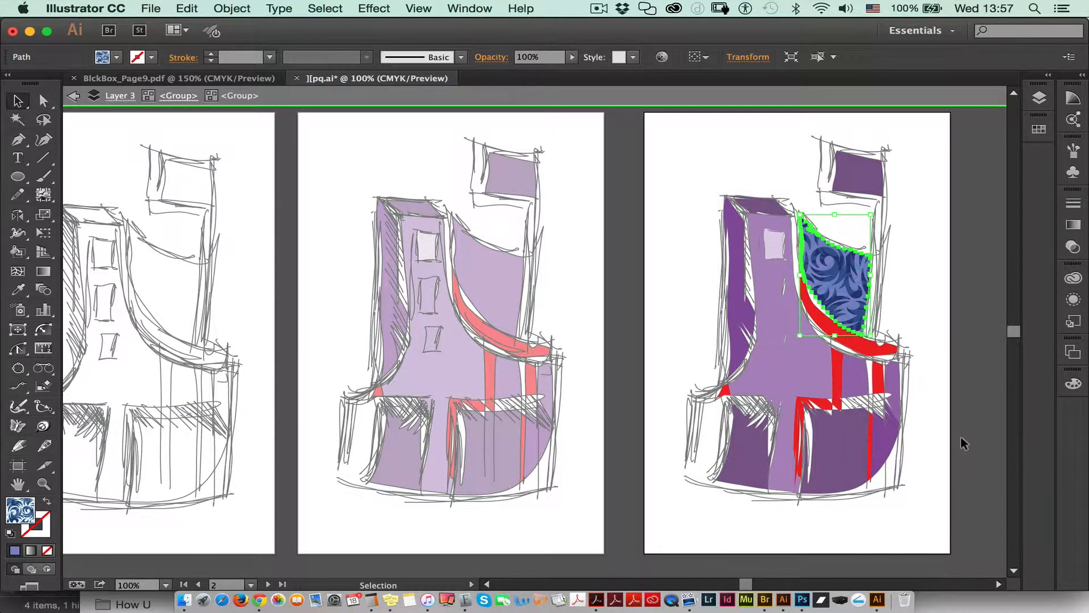
Step: Isolate the compound path forming the light purple tower body on the third artboard and select its main shape
click(789, 370)
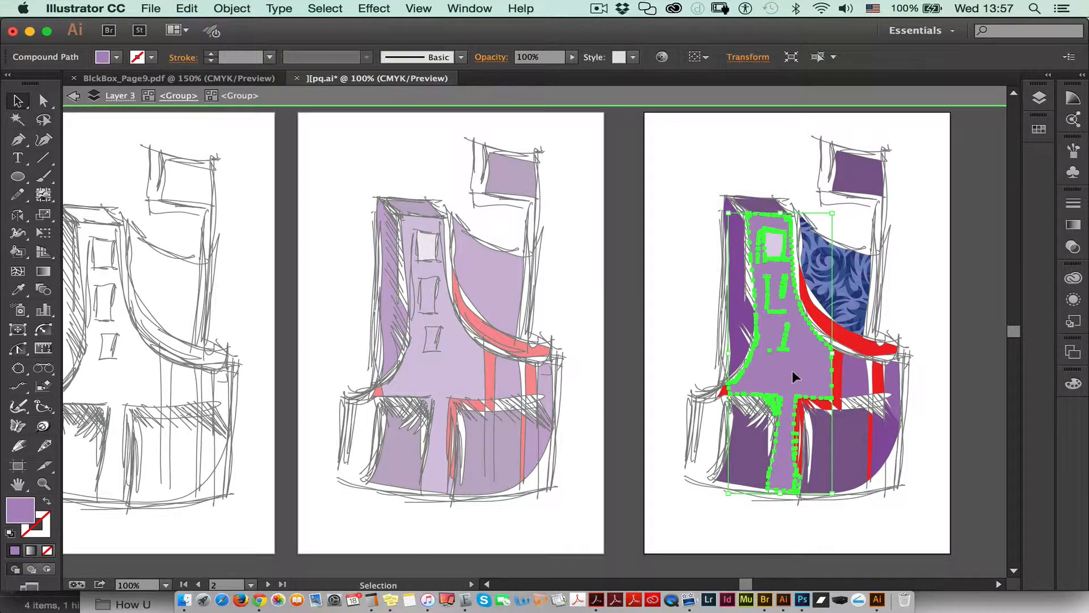
double_click(792, 371)
click(790, 371)
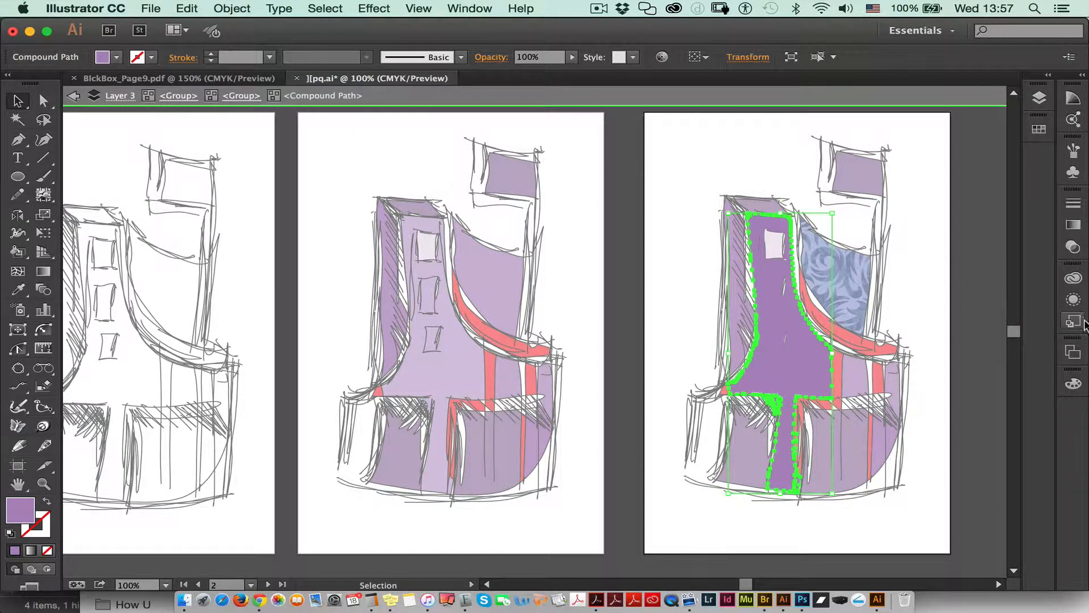
Step: Change the tower body's fill to a medium green swatch
click(1073, 300)
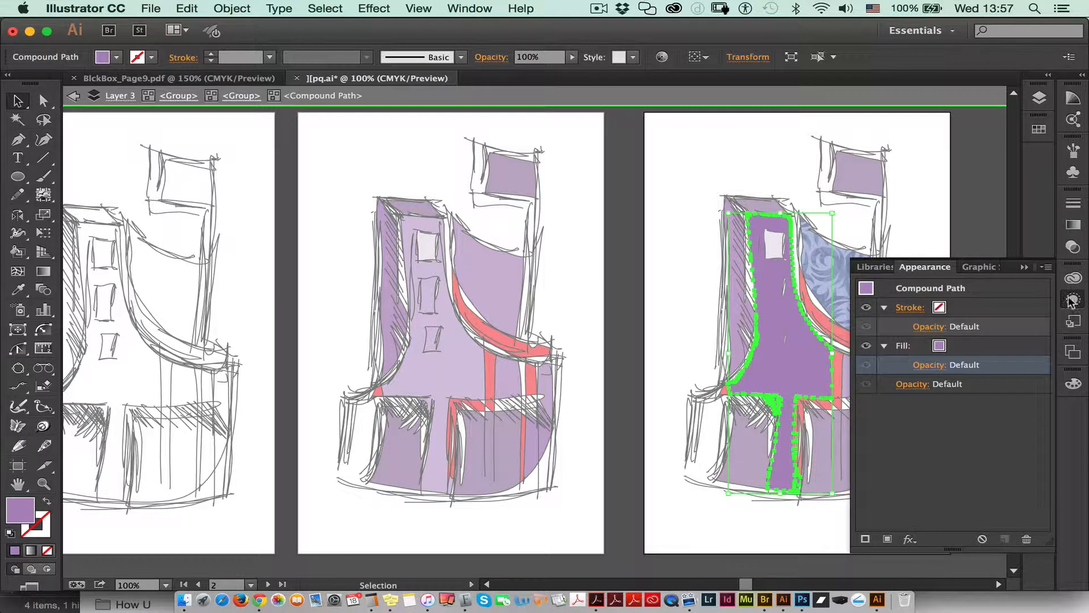
click(940, 347)
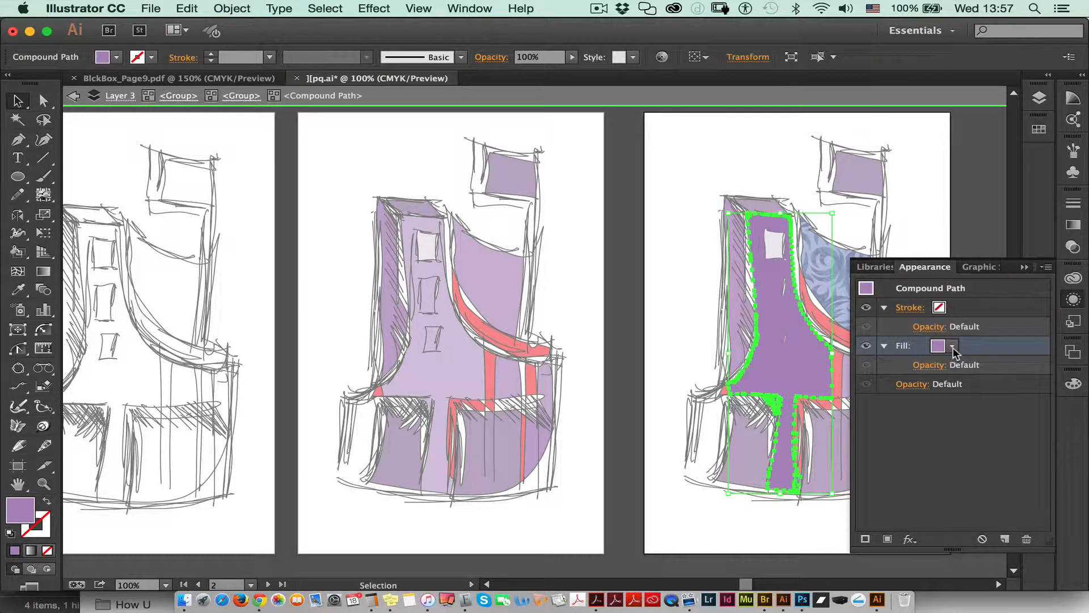
click(953, 347)
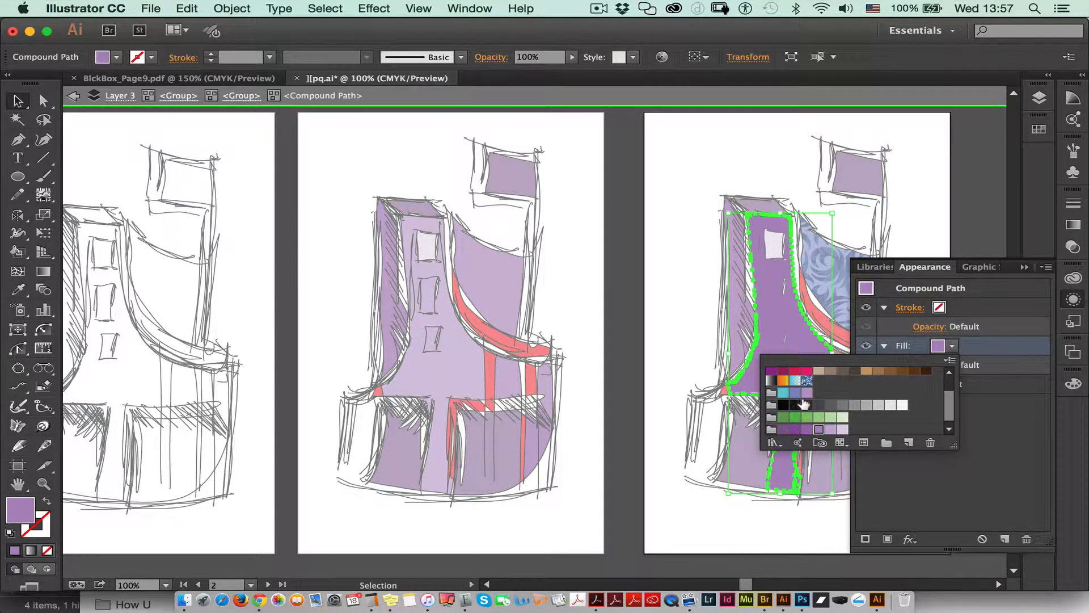
click(794, 417)
click(910, 229)
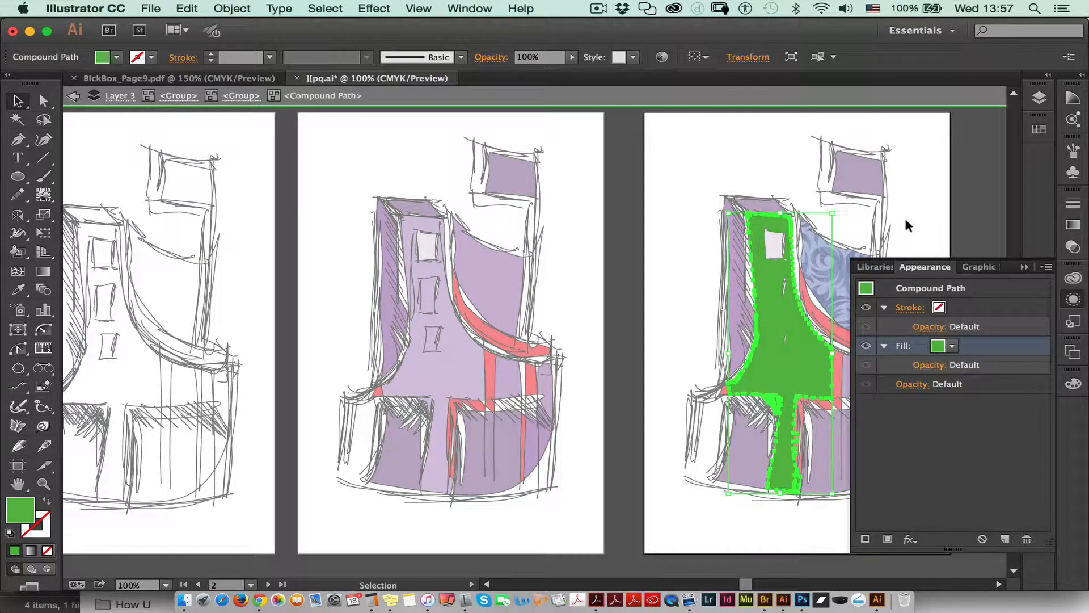
Step: Exit isolation mode to return to the full artwork with nothing selected
click(906, 261)
double_click(906, 261)
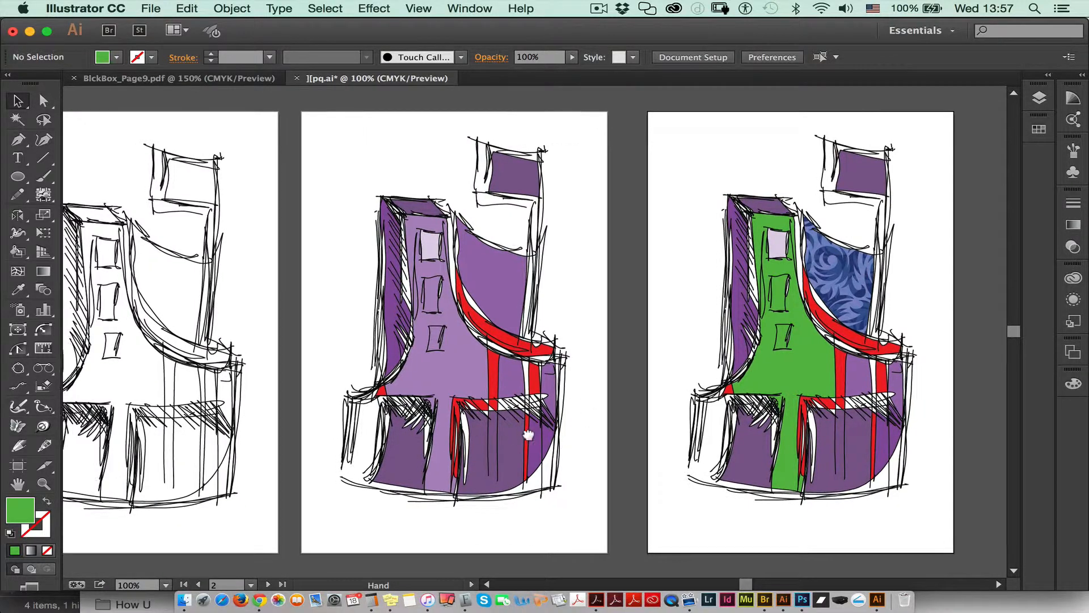
drag(405, 438, 469, 437)
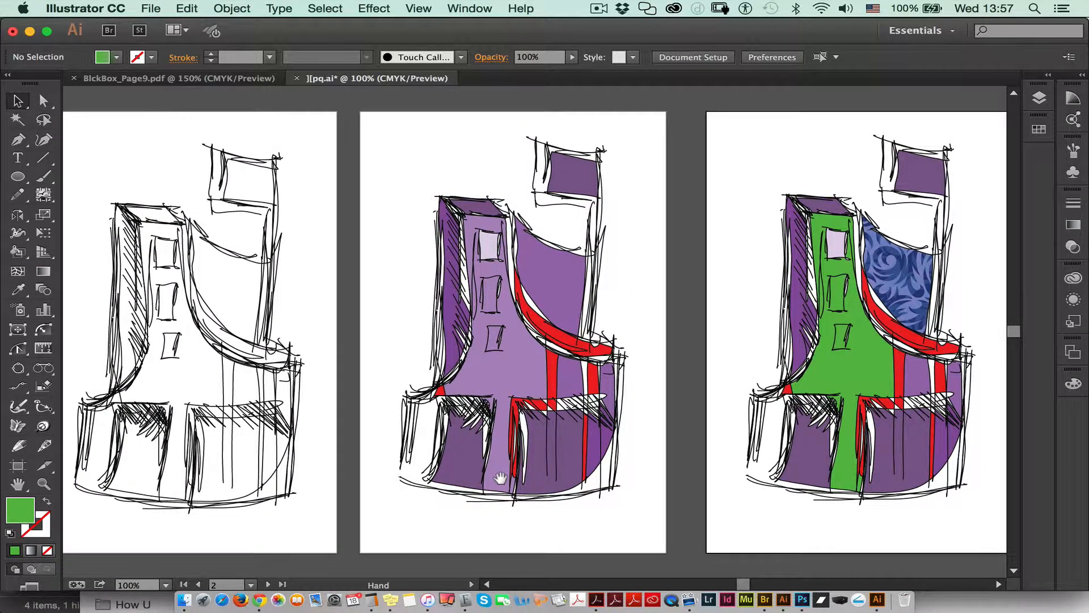